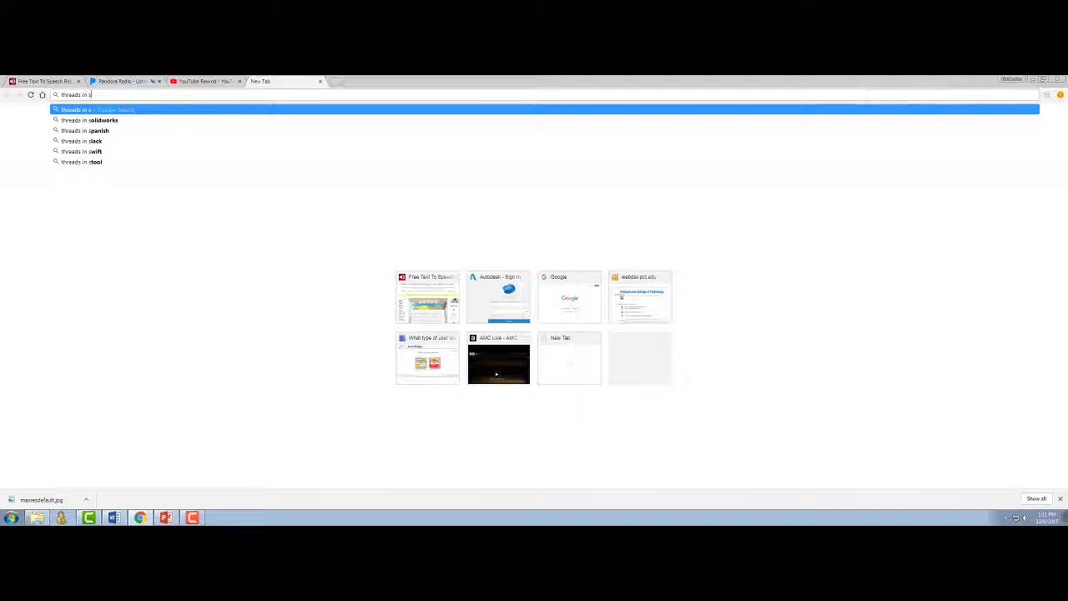
# - Search the web for "threads in solidworks" and read the 2017 SOLIDWORKS Help page on creating a cut thread
pyautogui.write('olid')
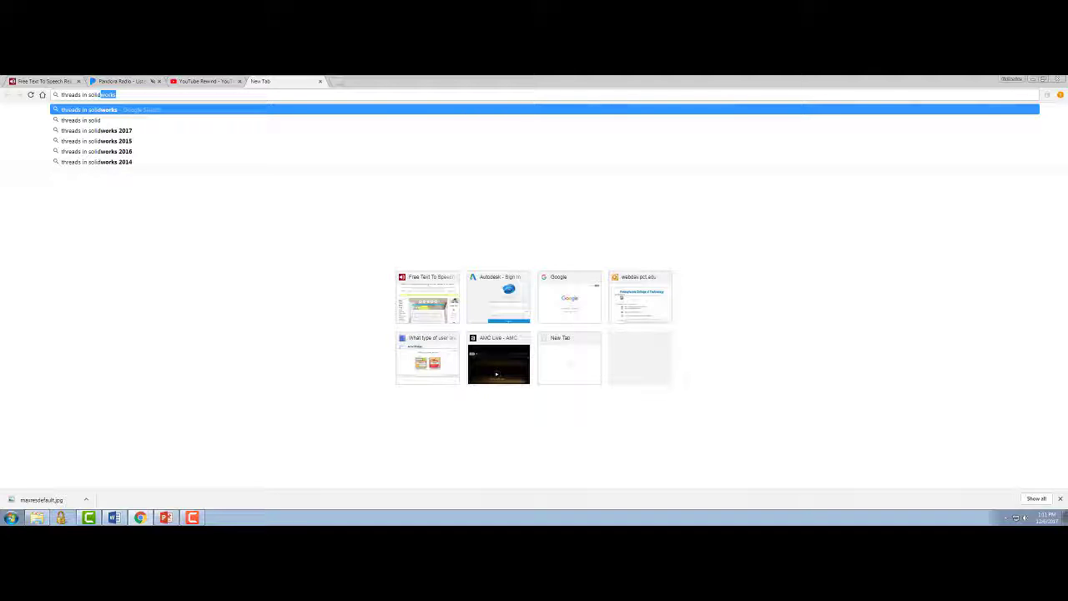
pyautogui.write('works')
pyautogui.press('Return')
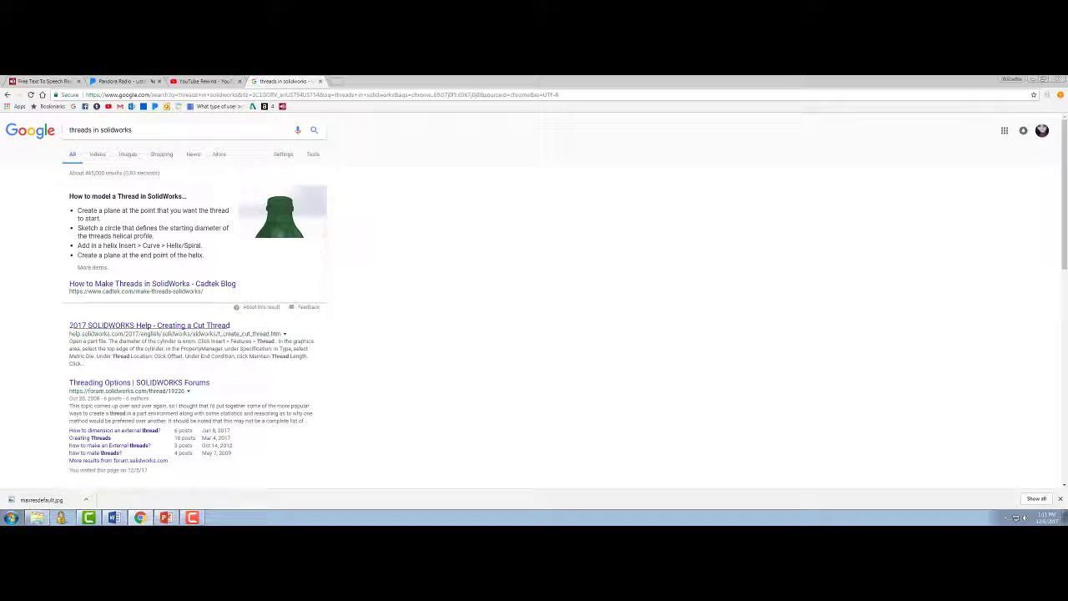
pyautogui.click(200, 325)
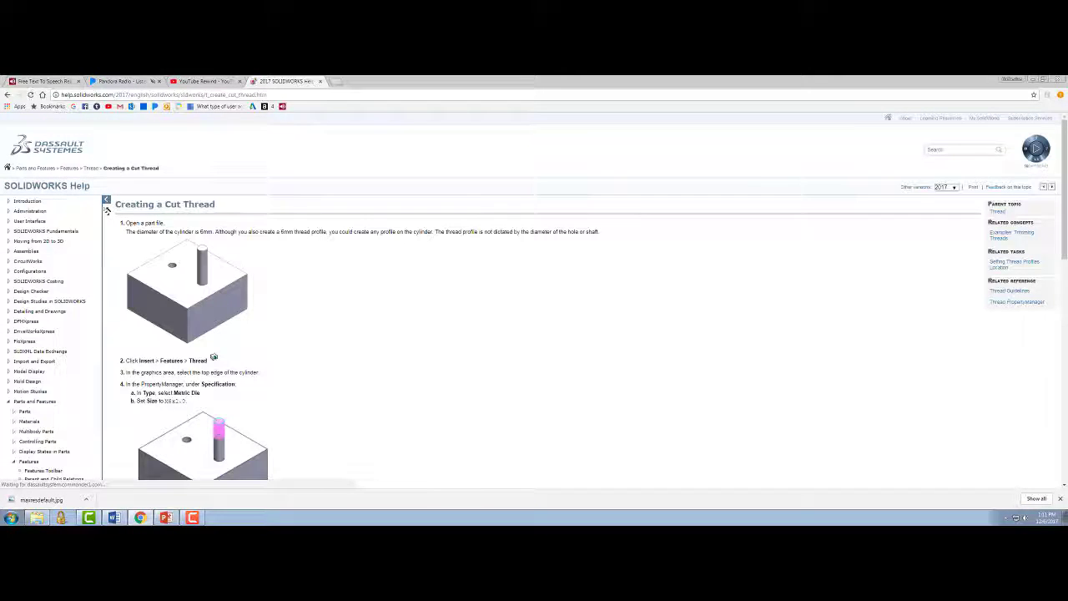
pyautogui.scroll(-2, 107, 210)
pyautogui.scroll(-5, 534, 301)
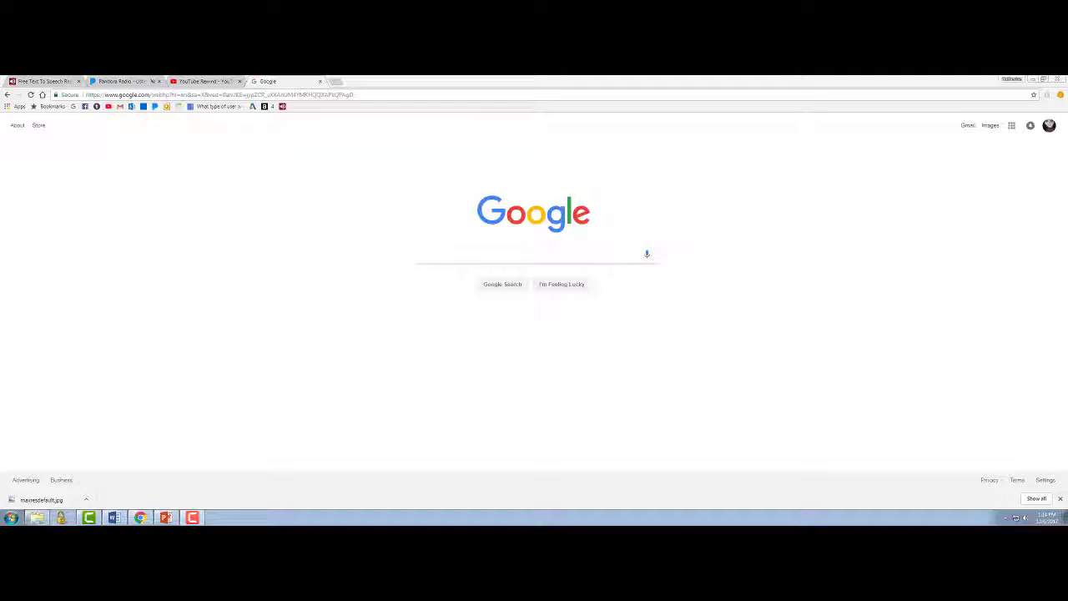
# - Search Google for "cosmetic thread solidworks"
pyautogui.click(642, 251)
pyautogui.write('v')
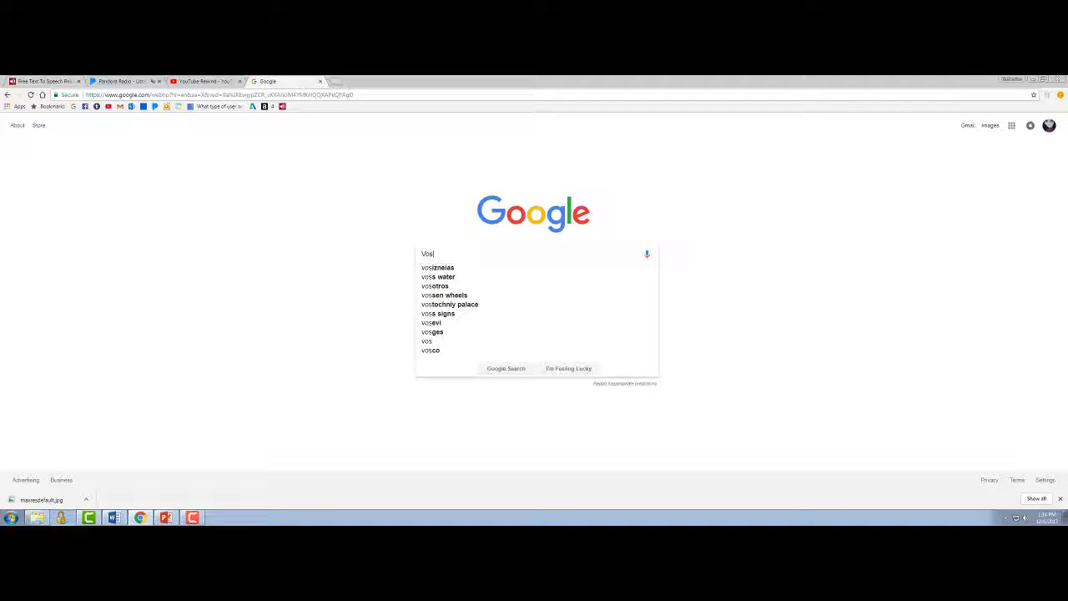
pyautogui.press('BackSpace')
pyautogui.write('c')
pyautogui.press('BackSpace')
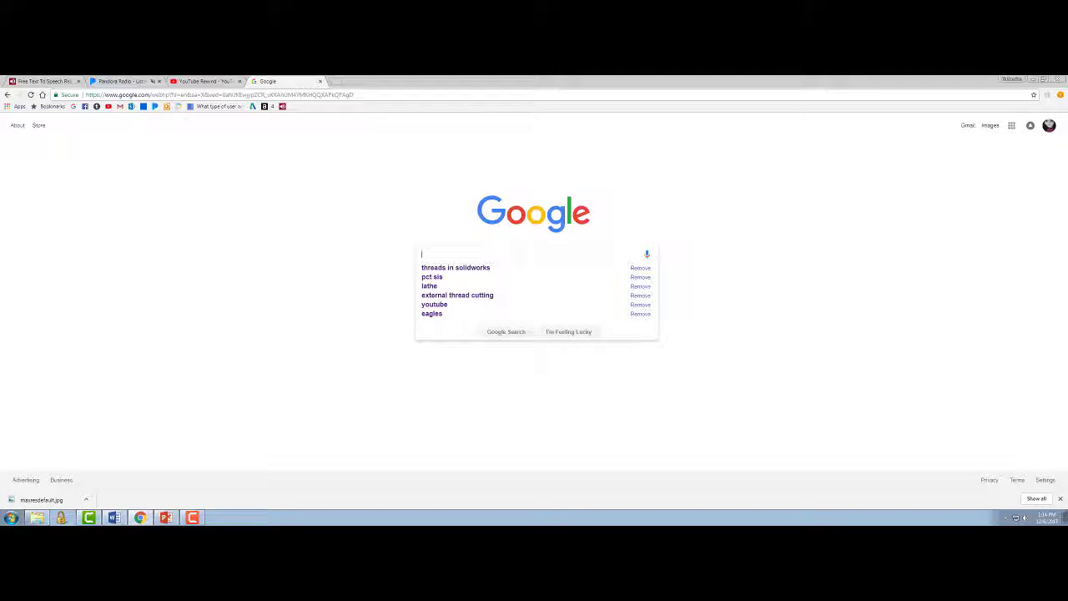
pyautogui.write('Cosm')
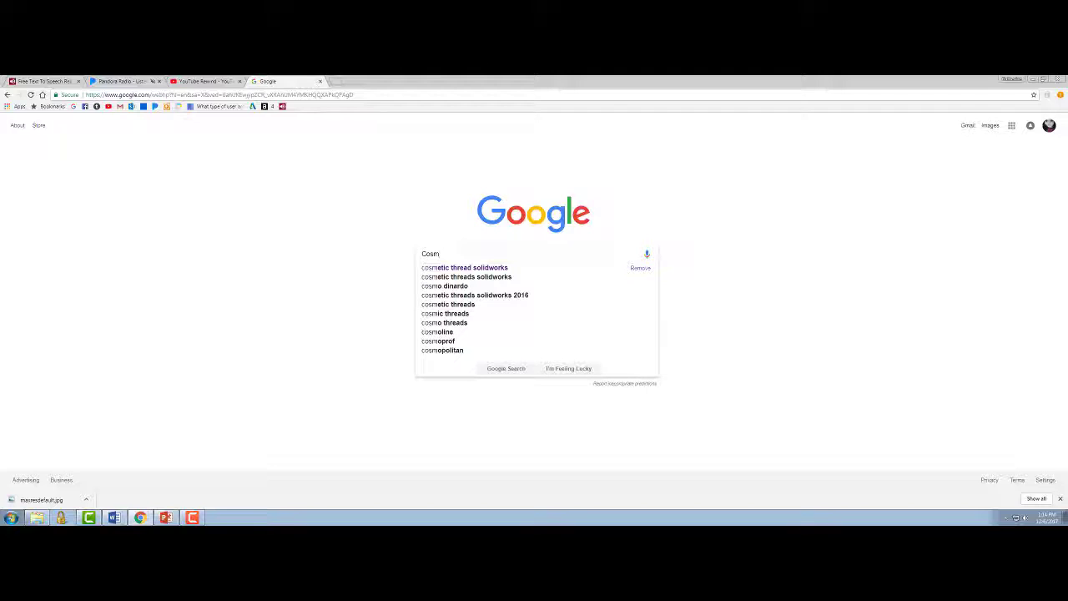
pyautogui.press('Down')
pyautogui.press('Return')
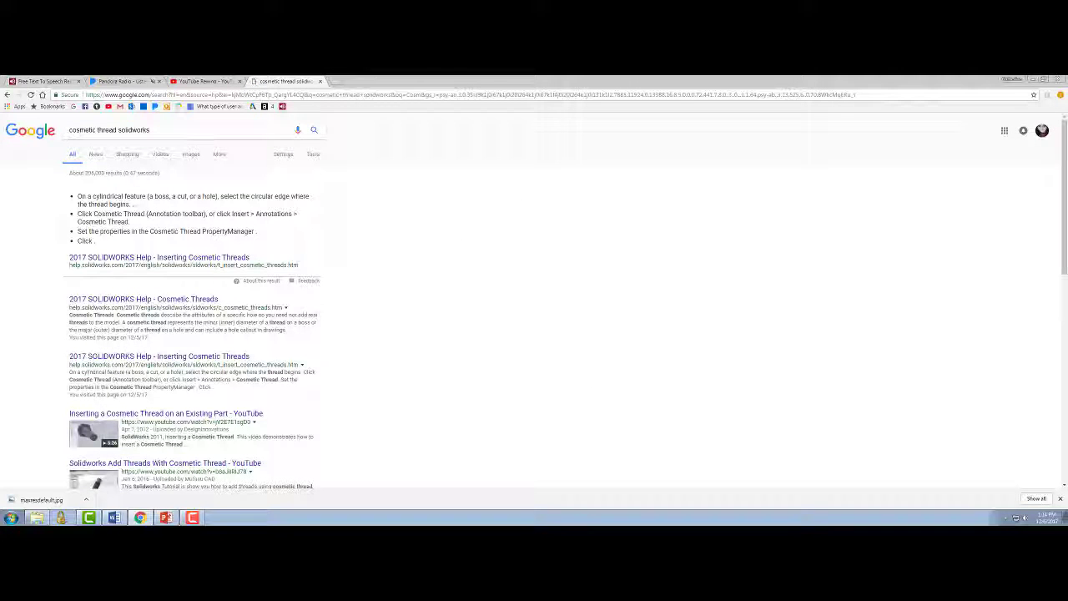
# - Open the 2017 SOLIDWORKS Help page "Cosmetic Threads" and read through it down to its contents list
pyautogui.click(133, 299)
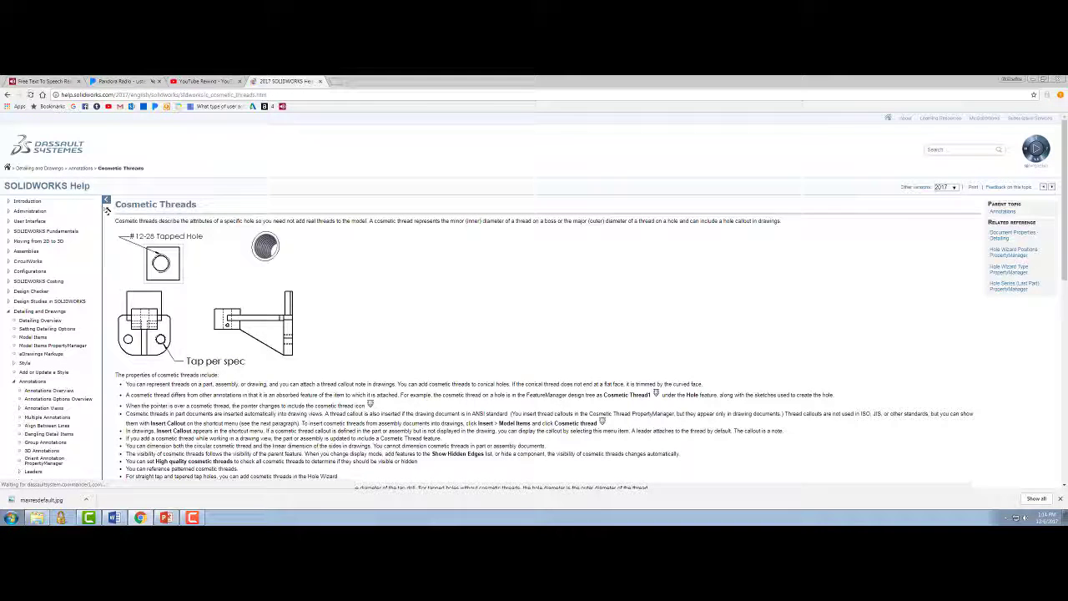
pyautogui.scroll(-1, 534, 301)
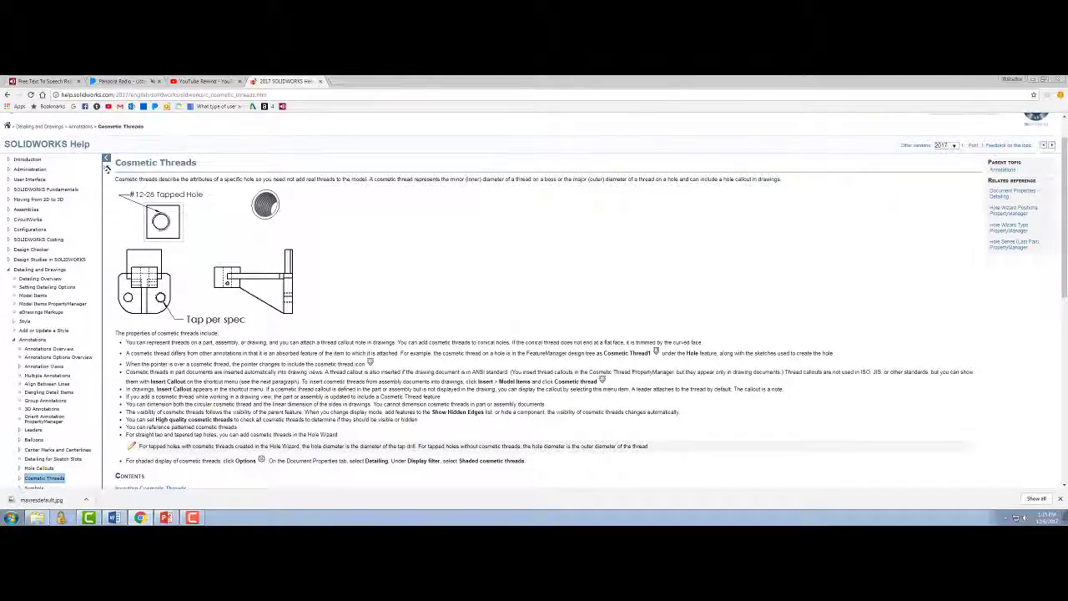
pyautogui.scroll(-1, 107, 168)
pyautogui.scroll(-5, 106, 126)
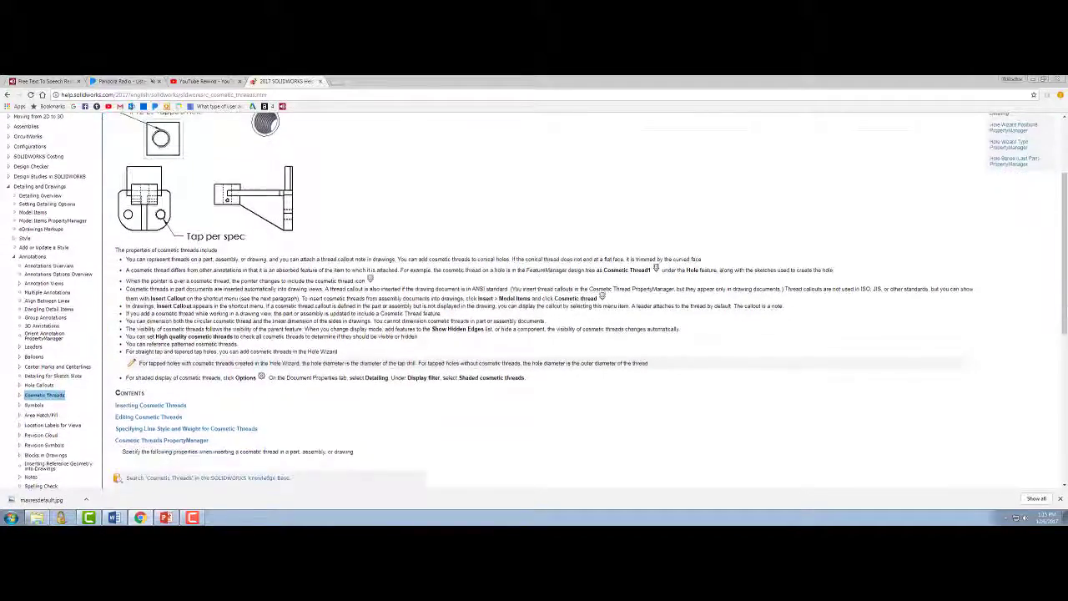
pyautogui.scroll(-3, 534, 301)
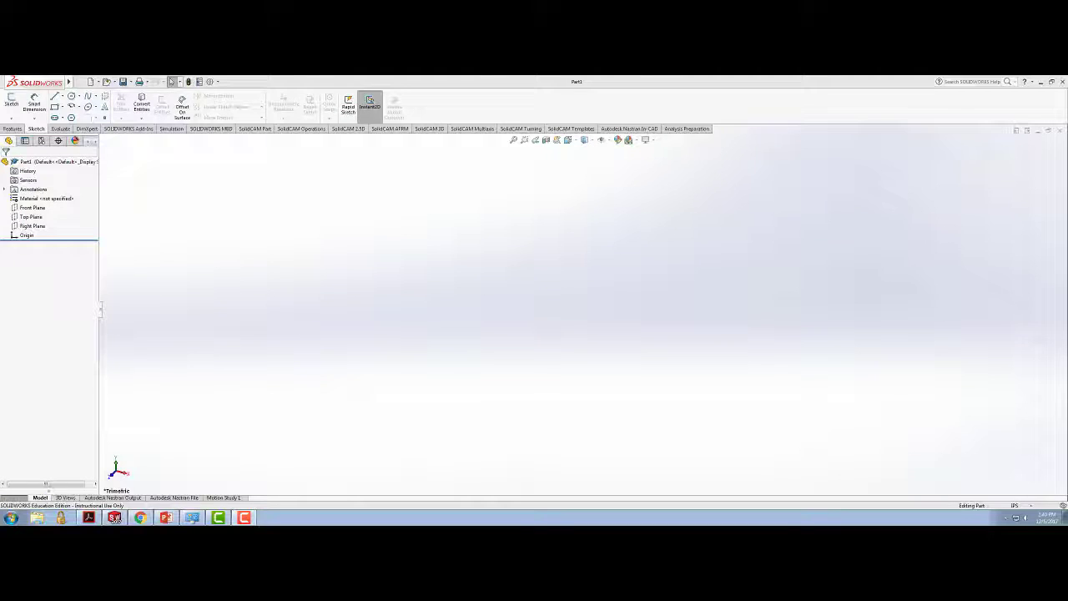
# - In the SOLIDWORKS part, sketch a circle about 3.27 in in diameter on the Front Plane, centred on the origin
pyautogui.click(32, 207)
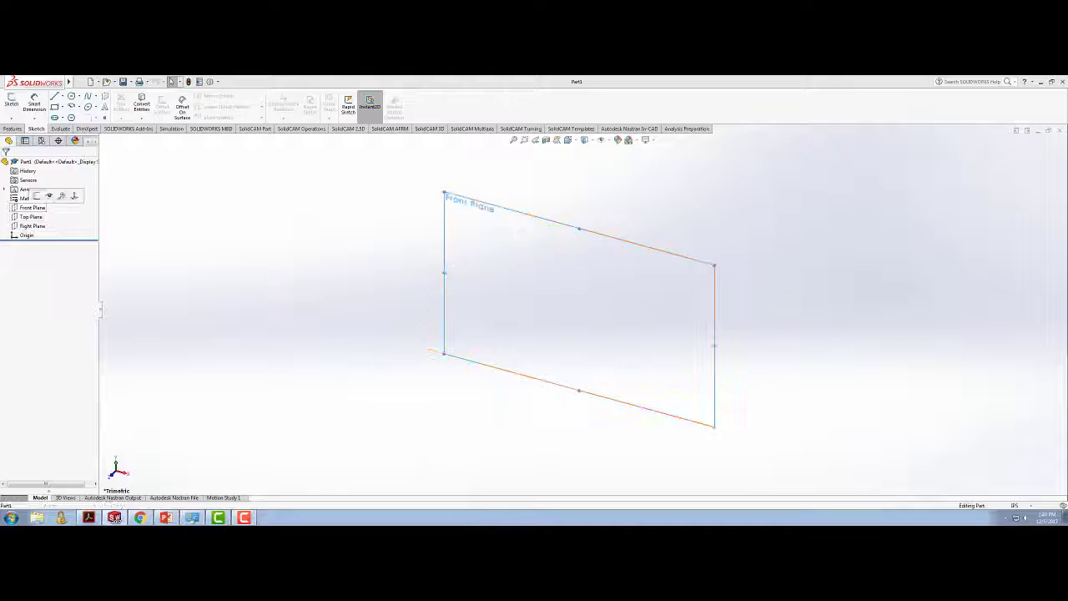
pyautogui.click(11, 100)
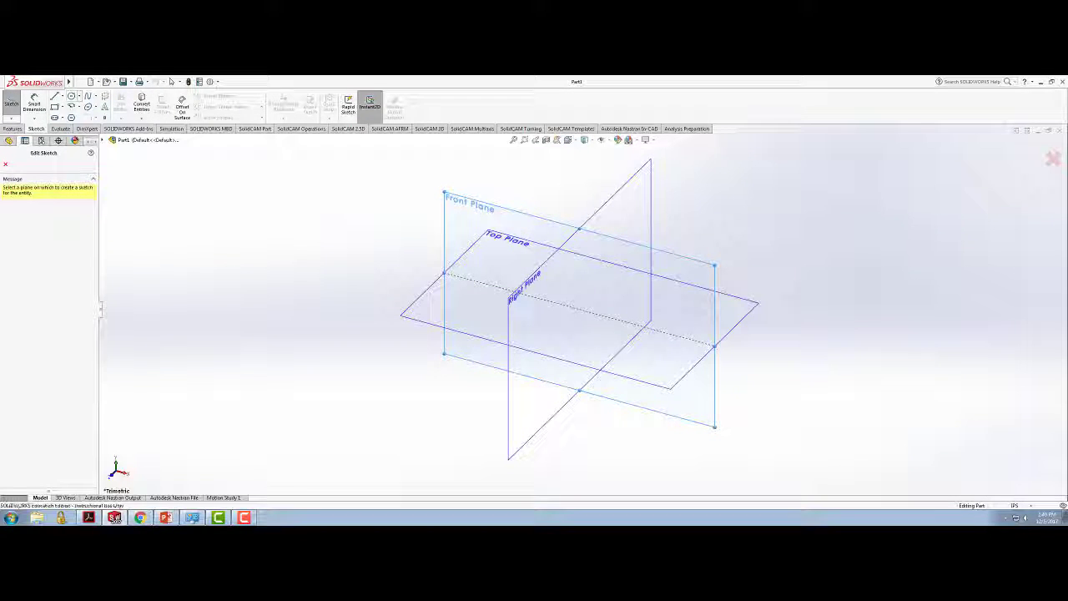
pyautogui.click(468, 202)
pyautogui.click(71, 96)
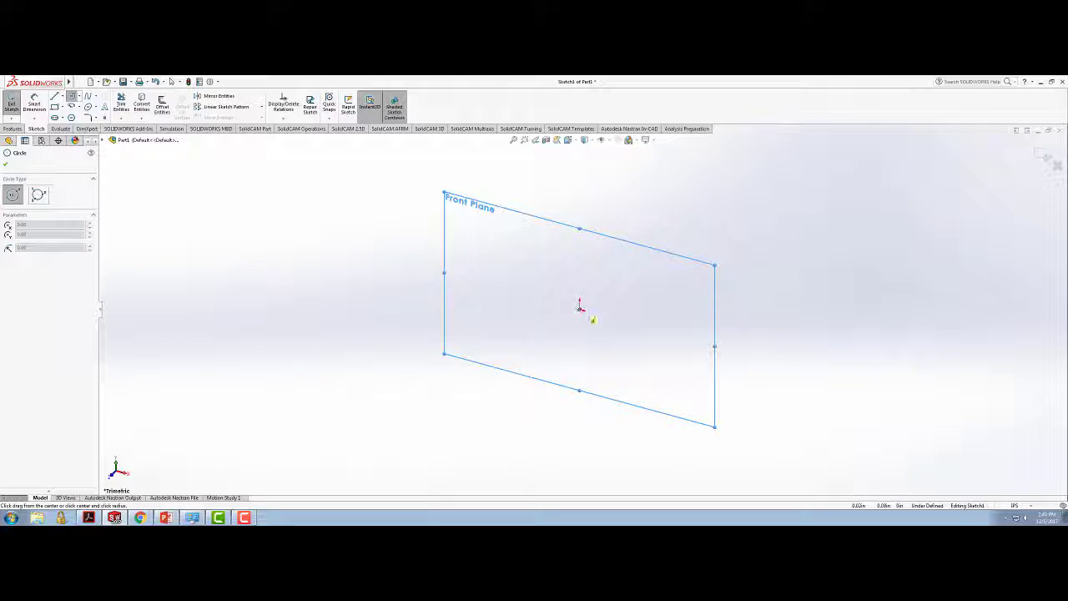
pyautogui.click(581, 305)
pyautogui.click(636, 280)
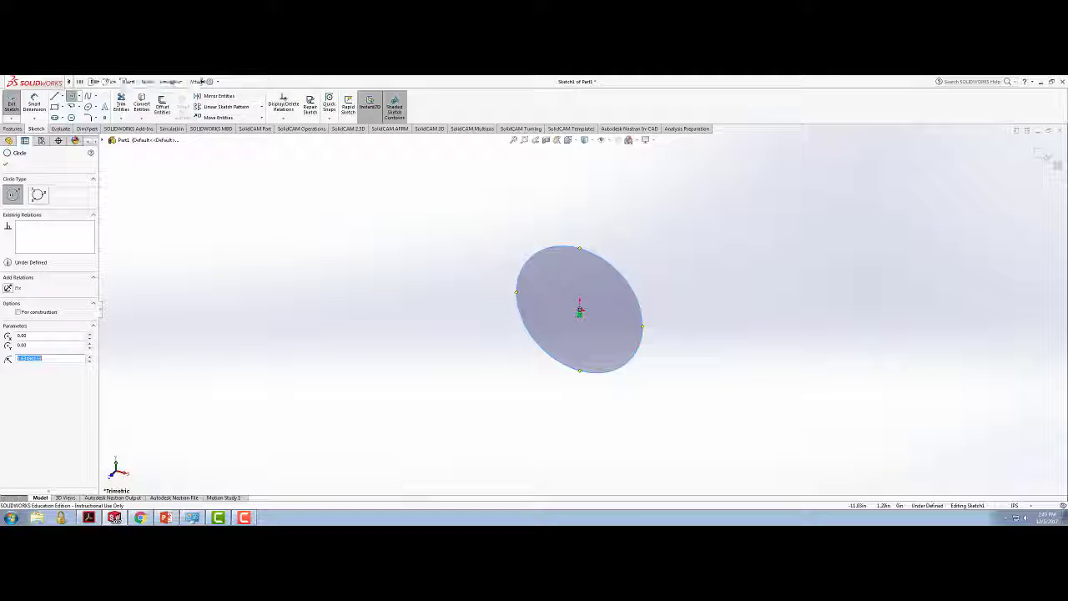
pyautogui.press('Escape')
# - Dimension the circle's diameter to 3 in and exit the sketch
pyautogui.click(35, 101)
pyautogui.click(538, 259)
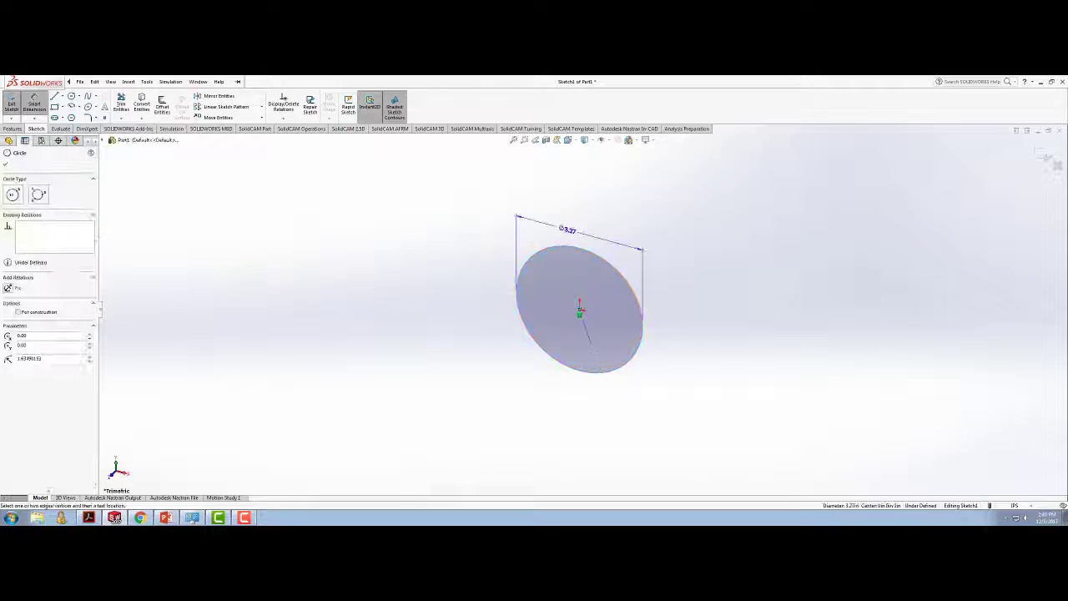
pyautogui.click(429, 217)
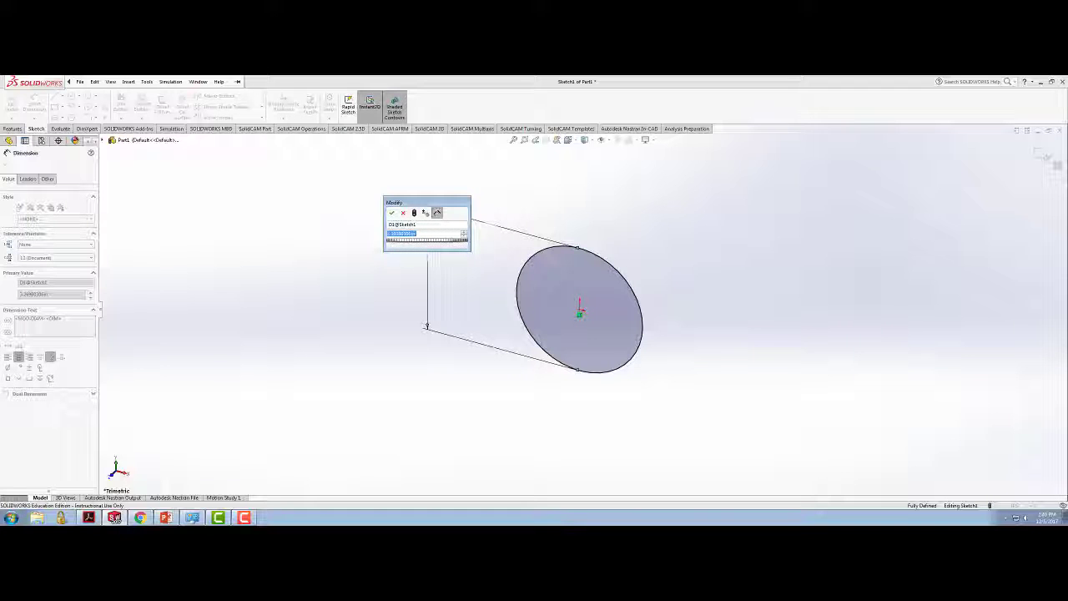
pyautogui.write('3')
pyautogui.press('Return')
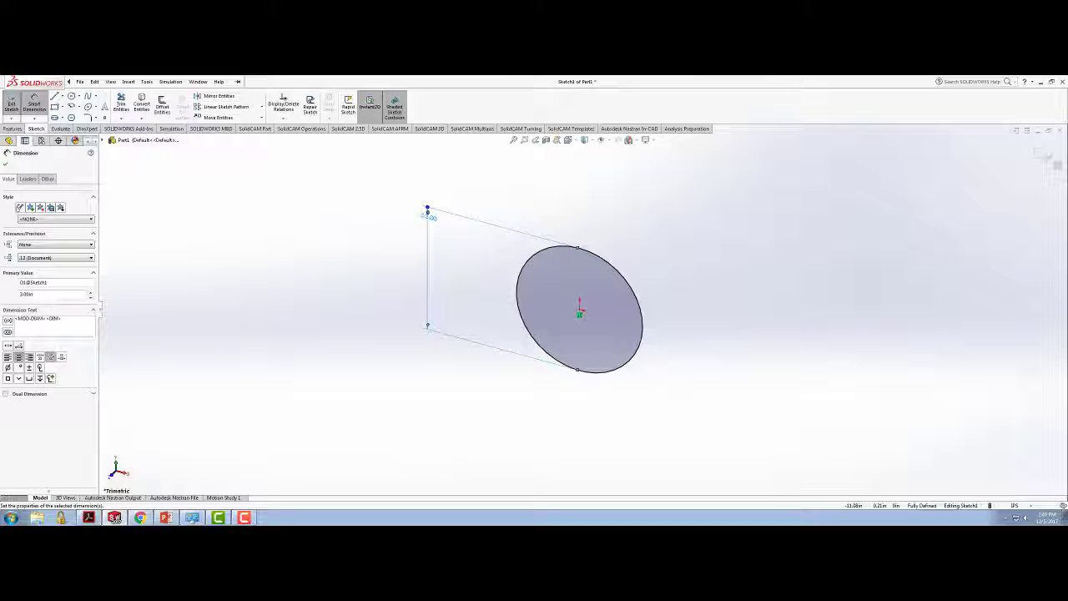
pyautogui.click(6, 164)
pyautogui.click(11, 102)
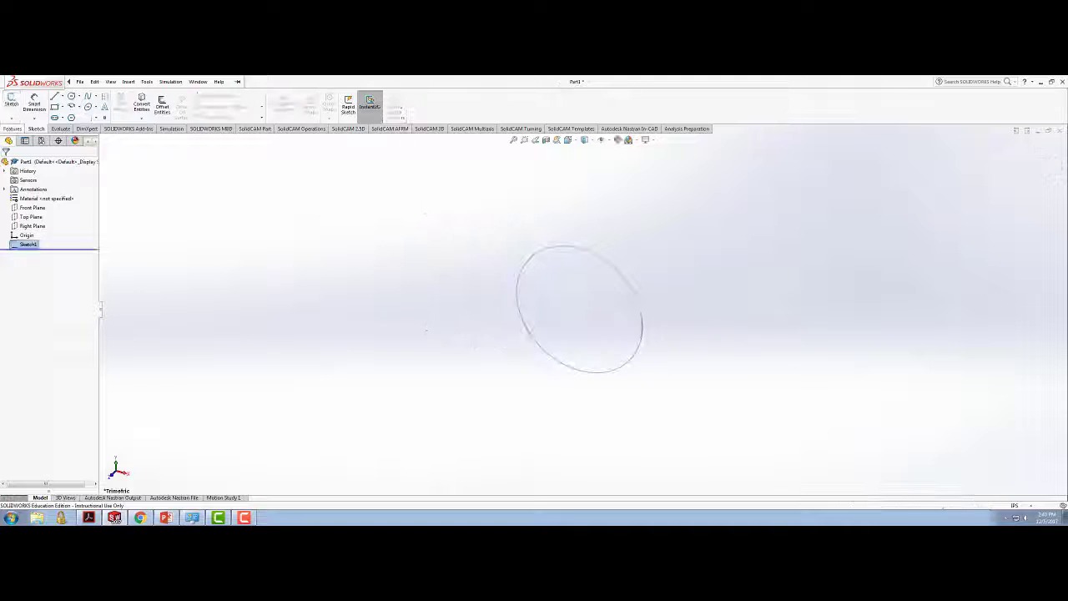
# - Extrude the circle as a blind boss 10 in deep to form a solid cylinder
pyautogui.click(12, 128)
pyautogui.click(16, 104)
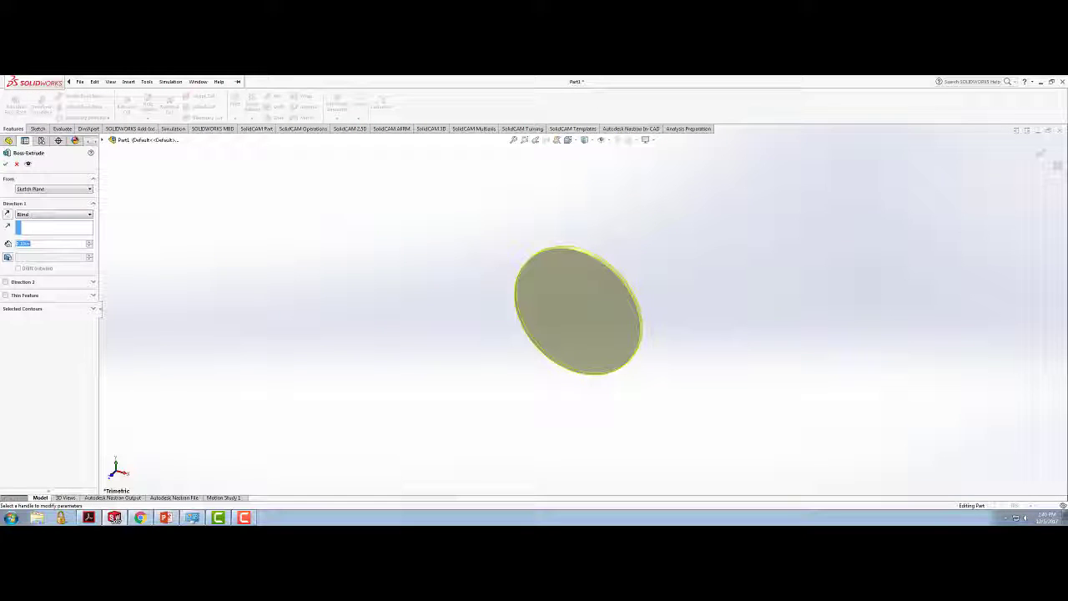
pyautogui.write('10')
pyautogui.press('Return')
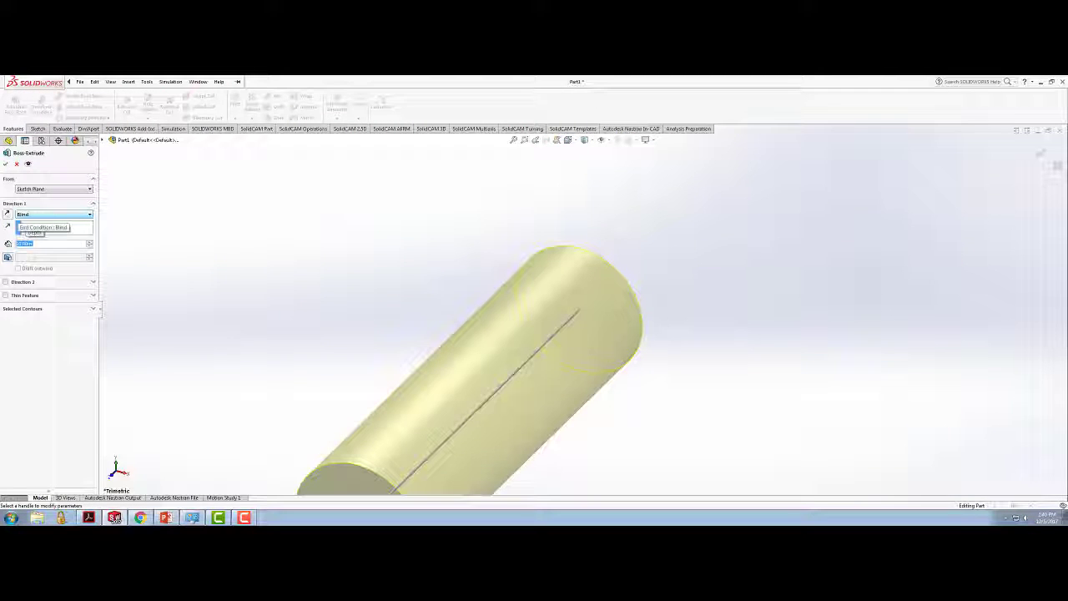
pyautogui.click(6, 164)
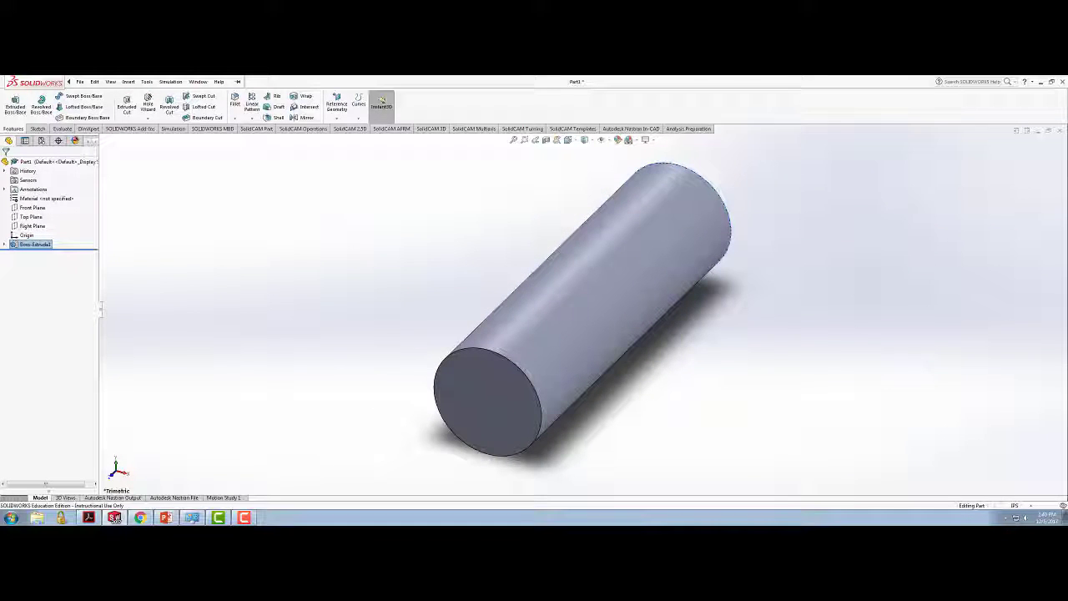
# - Start a Thread feature on the cylinder's front circular edge with a blind depth of 5 in, acknowledging the nominal-profile notice
pyautogui.click(149, 117)
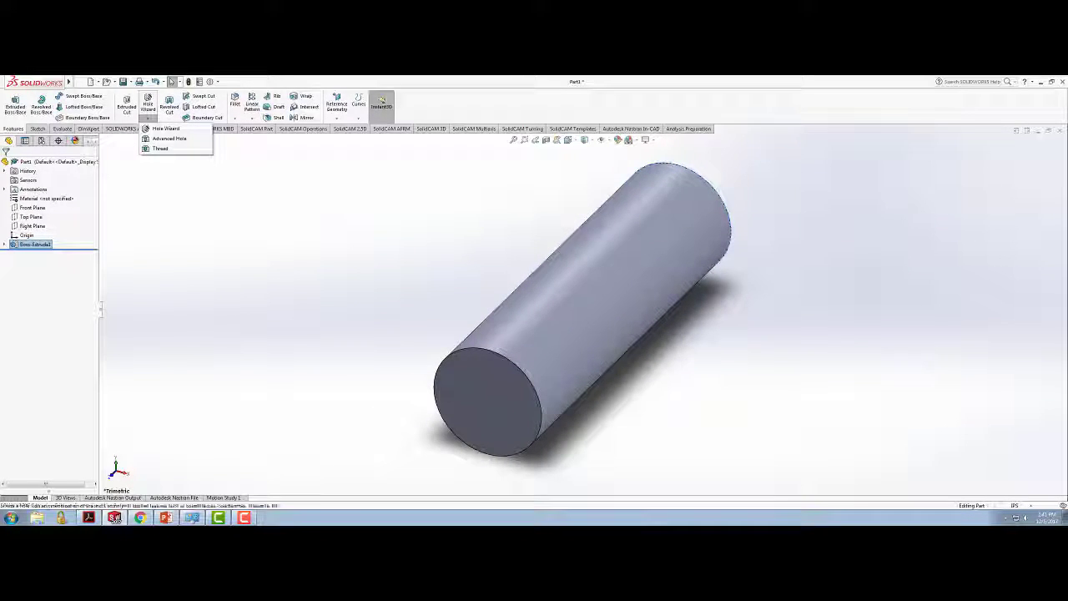
pyautogui.click(161, 148)
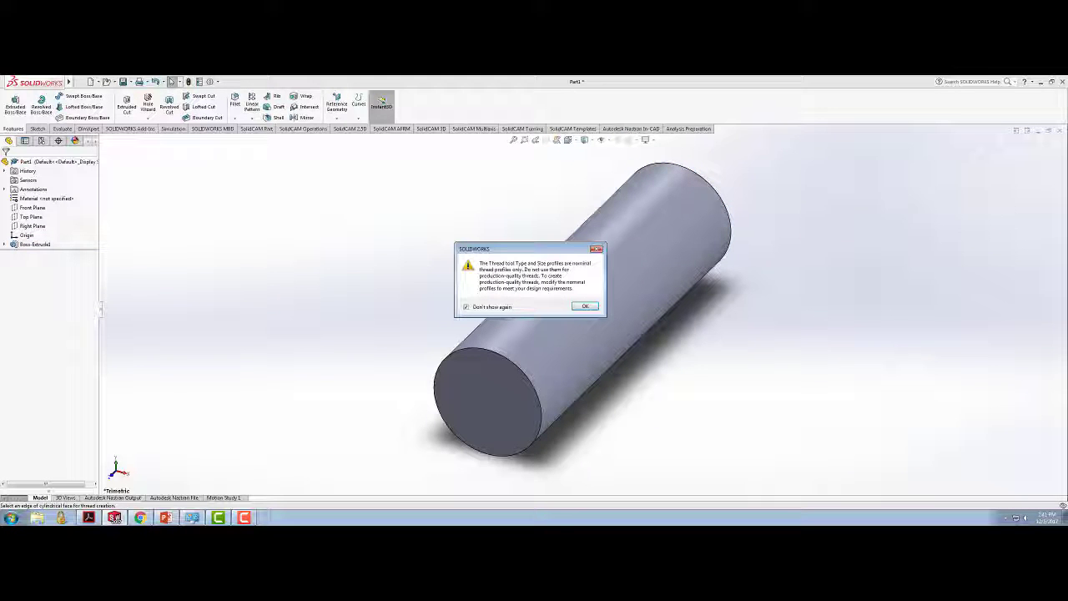
pyautogui.click(585, 306)
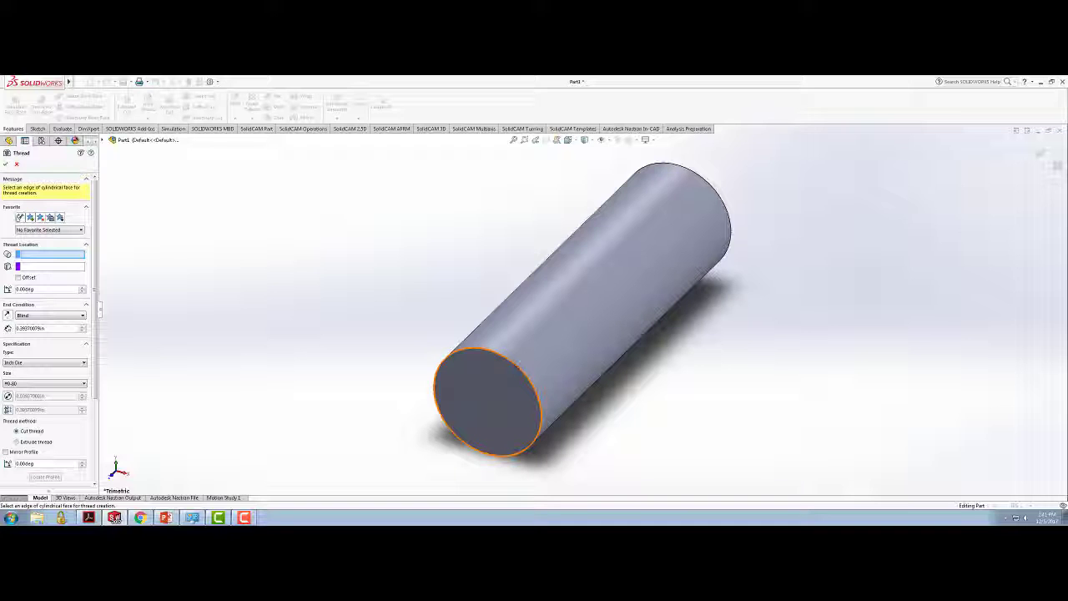
pyautogui.click(526, 372)
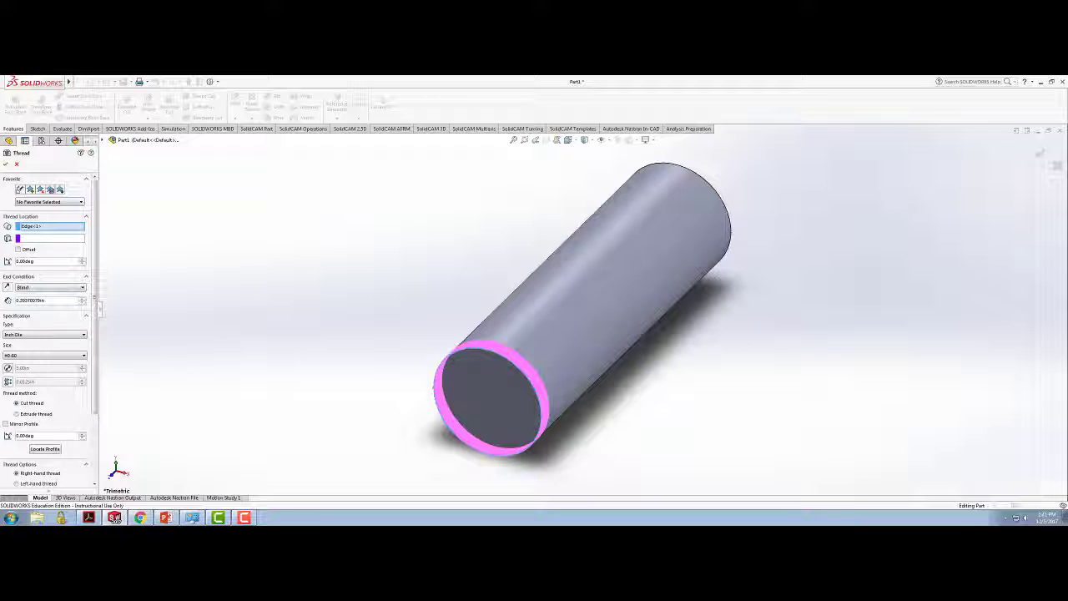
pyautogui.write('1')
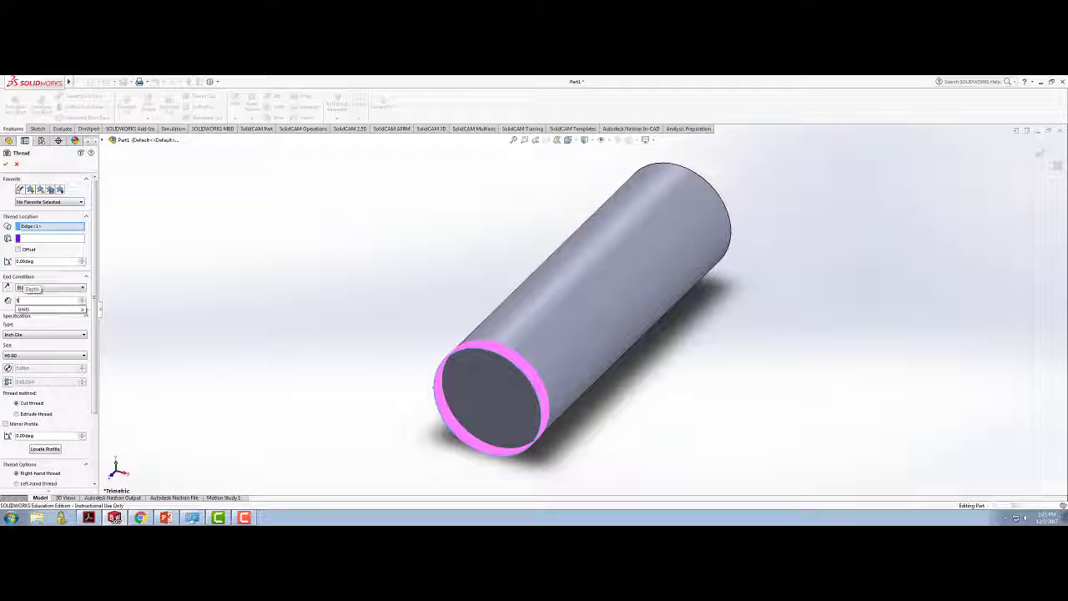
pyautogui.press('Return')
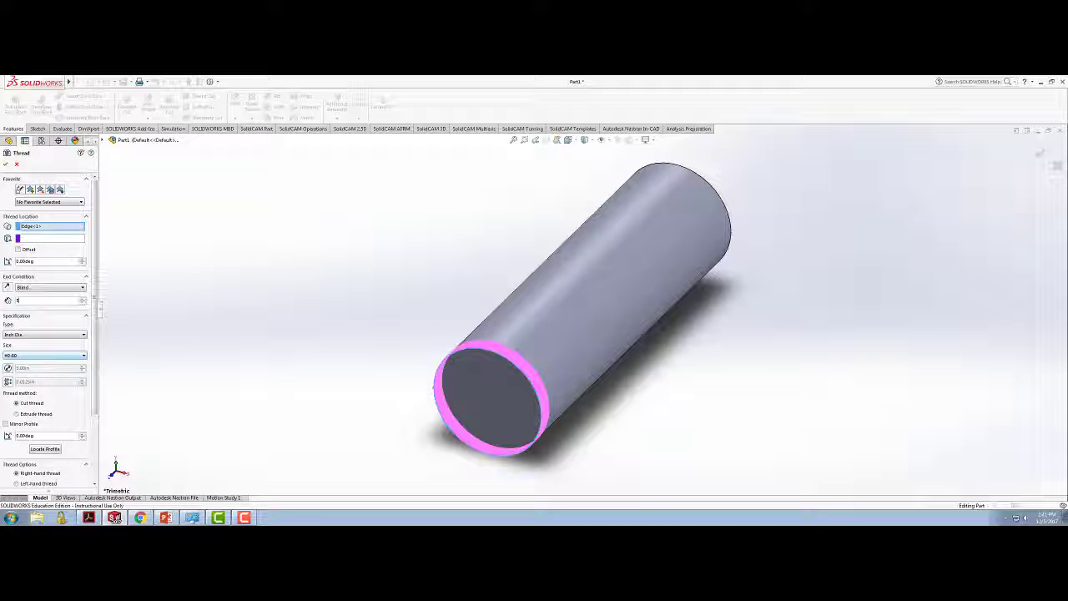
# - Set the Inch Die thread size to 4.0000-4 and create the cut thread
pyautogui.click(52, 356)
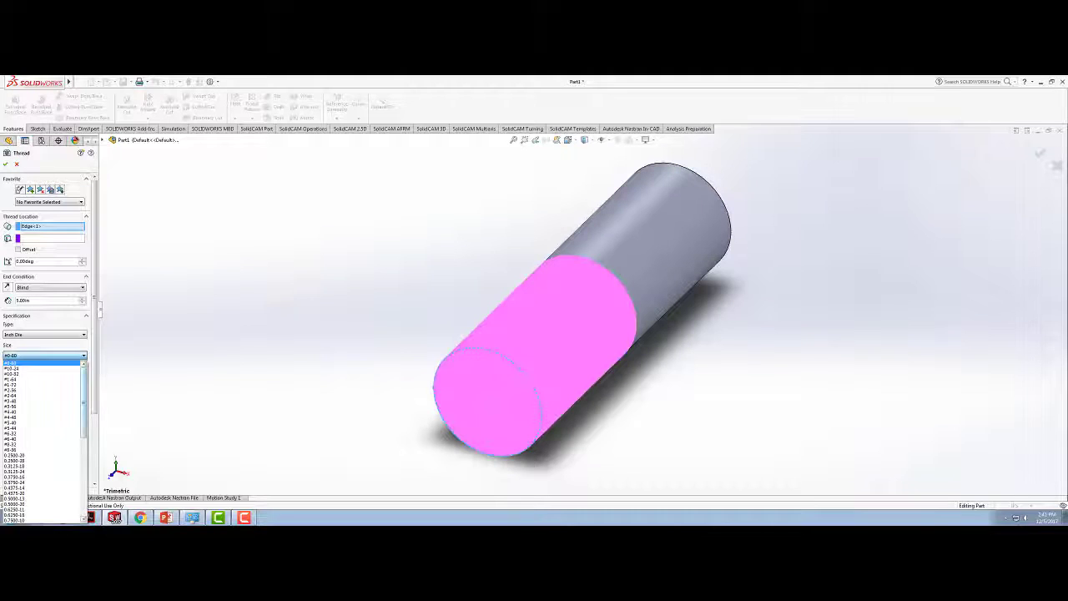
pyautogui.moveTo(84, 403); pyautogui.dragTo(84, 484)
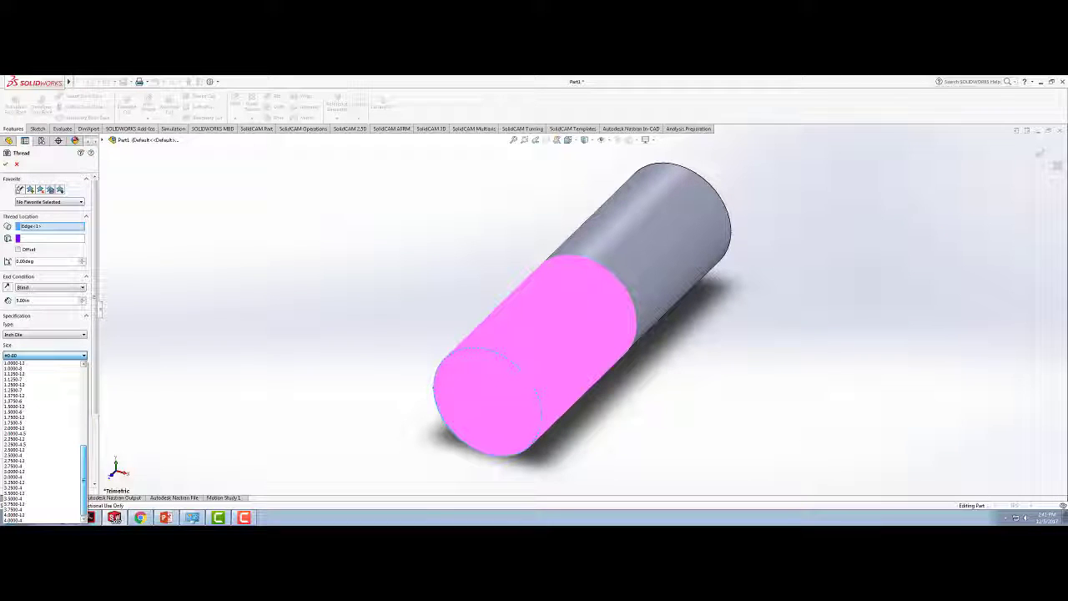
pyautogui.click(25, 519)
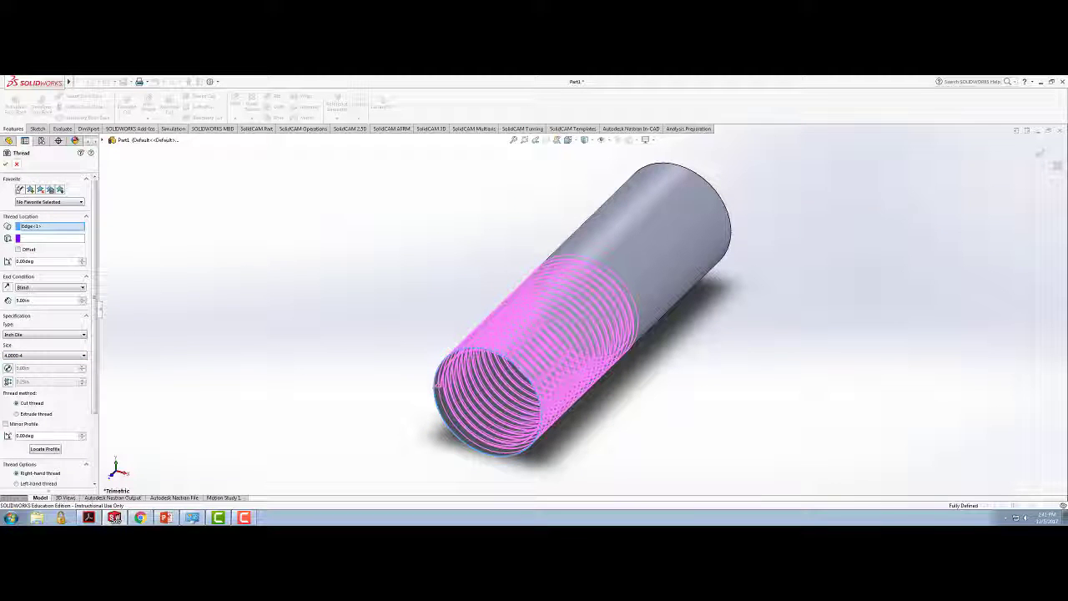
pyautogui.click(5, 164)
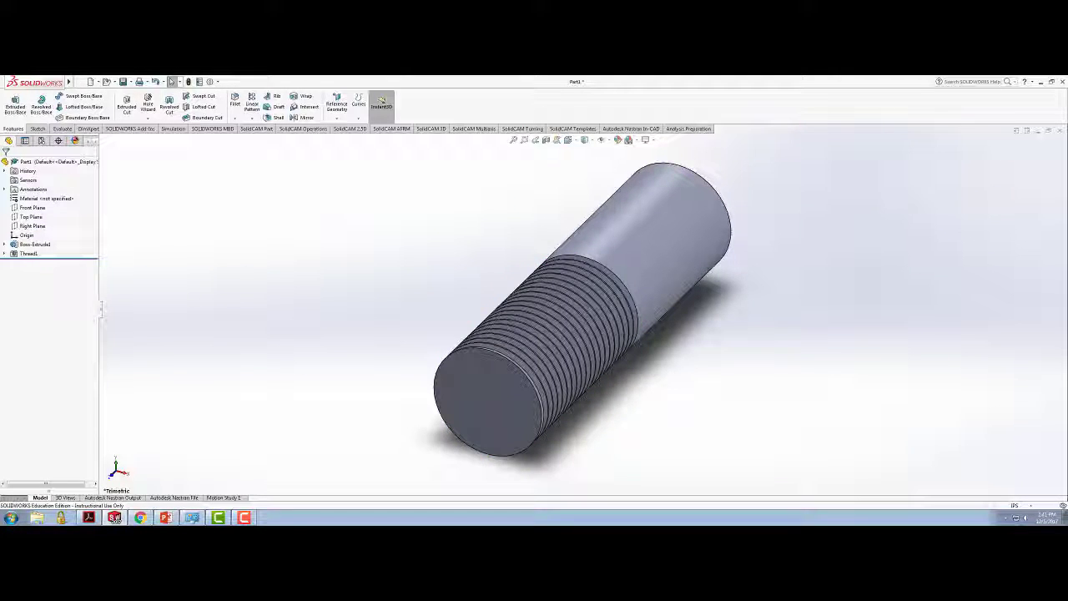
# - Show a lengthwise section view of the threaded cylinder to examine the cut thread profile
pyautogui.moveTo(541, 314)
pyautogui.mouseDown(button='middle')
pyautogui.moveTo(462, 299)
pyautogui.moveTo(464, 312)
pyautogui.moveTo(544, 319)
pyautogui.moveTo(532, 323)
pyautogui.mouseUp(button='middle')
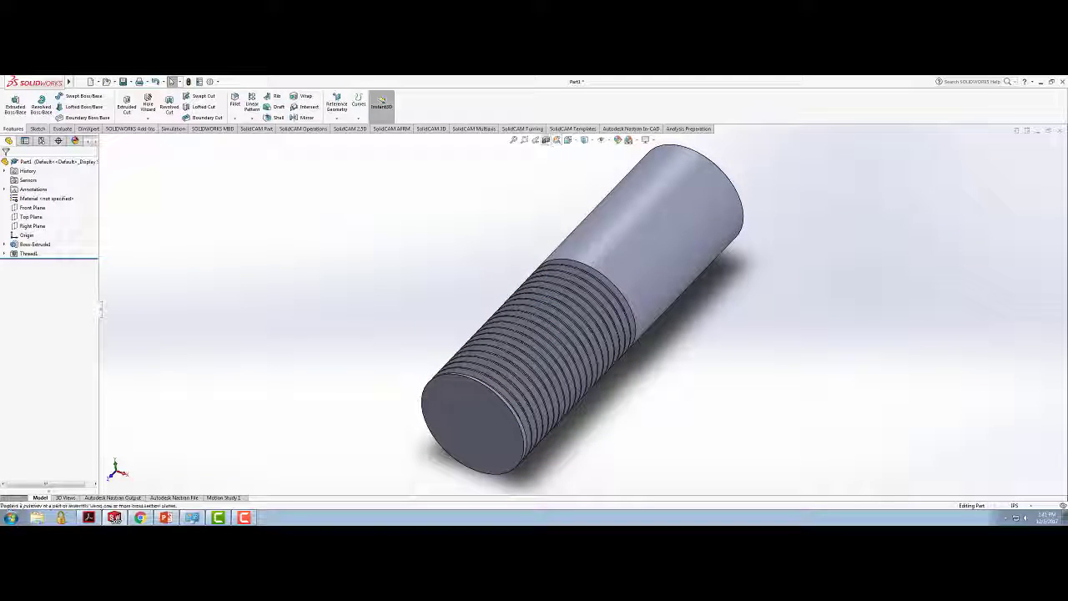
pyautogui.click(546, 139)
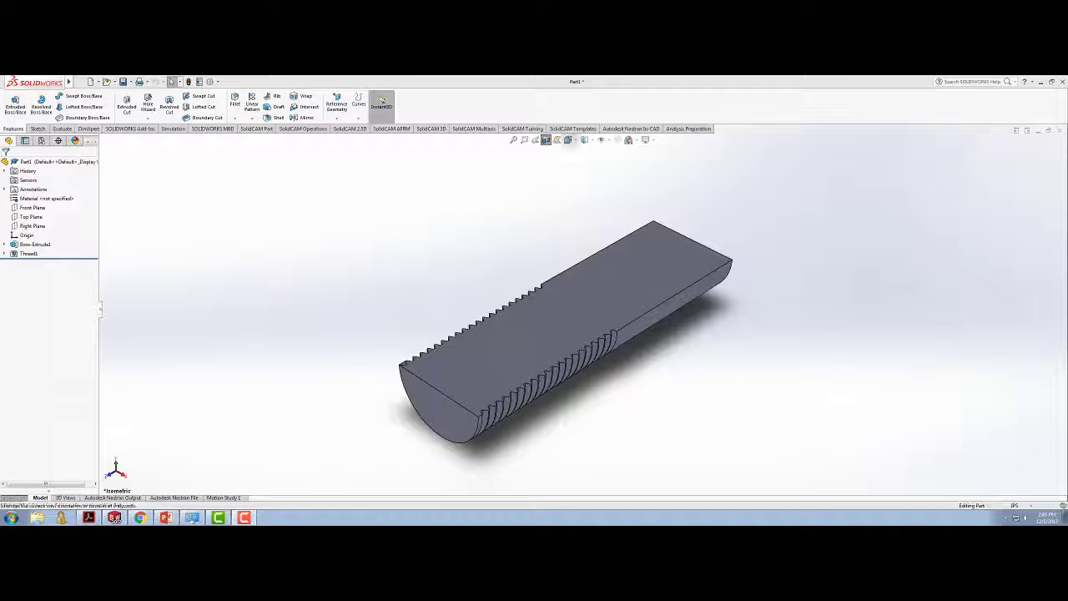
# - Turn off the section view and sketch a circle on the cylinder's unthreaded end face by converting its circular edge
pyautogui.click(545, 139)
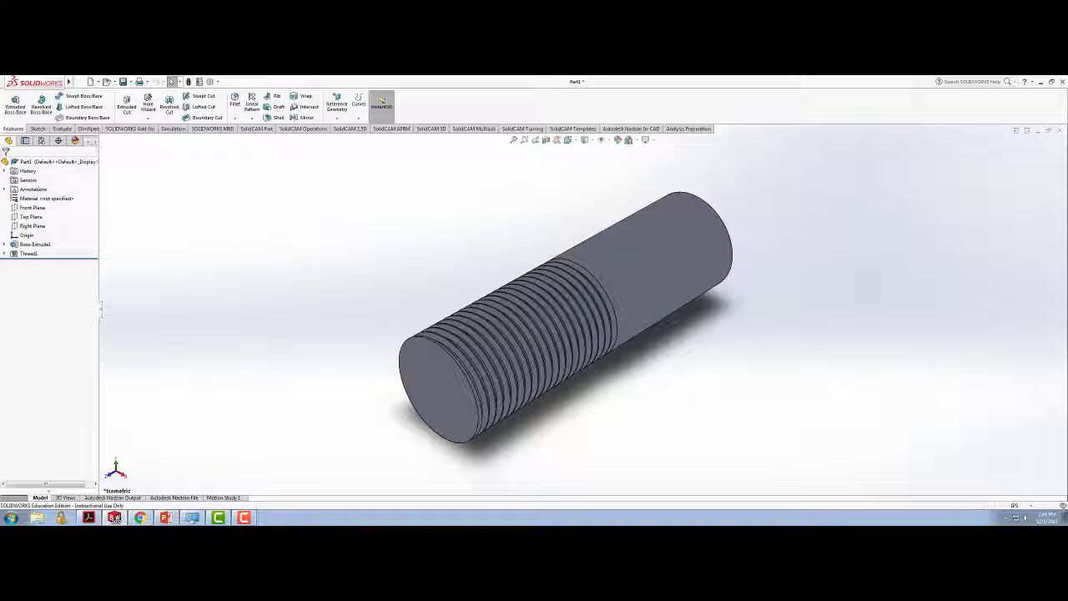
pyautogui.moveTo(634, 317); pyautogui.dragTo(409, 317, button='middle')
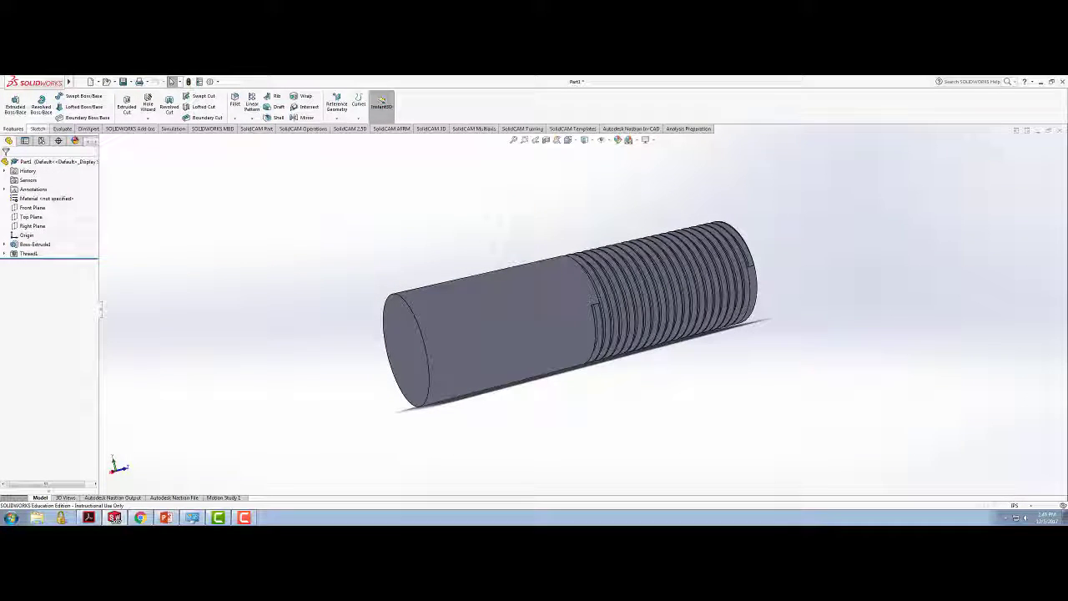
pyautogui.click(37, 129)
pyautogui.click(11, 101)
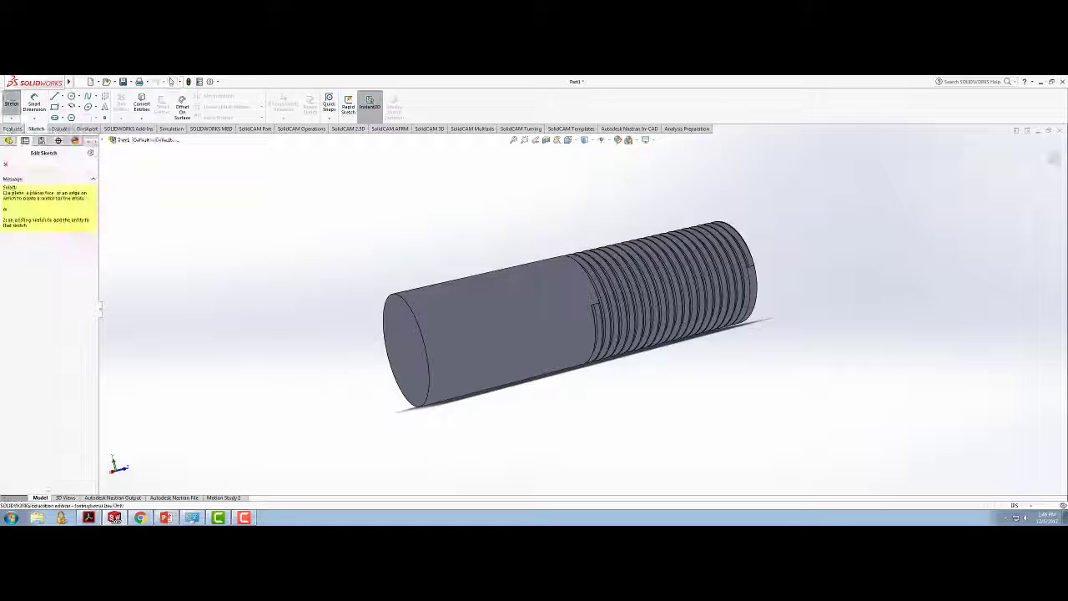
pyautogui.click(405, 338)
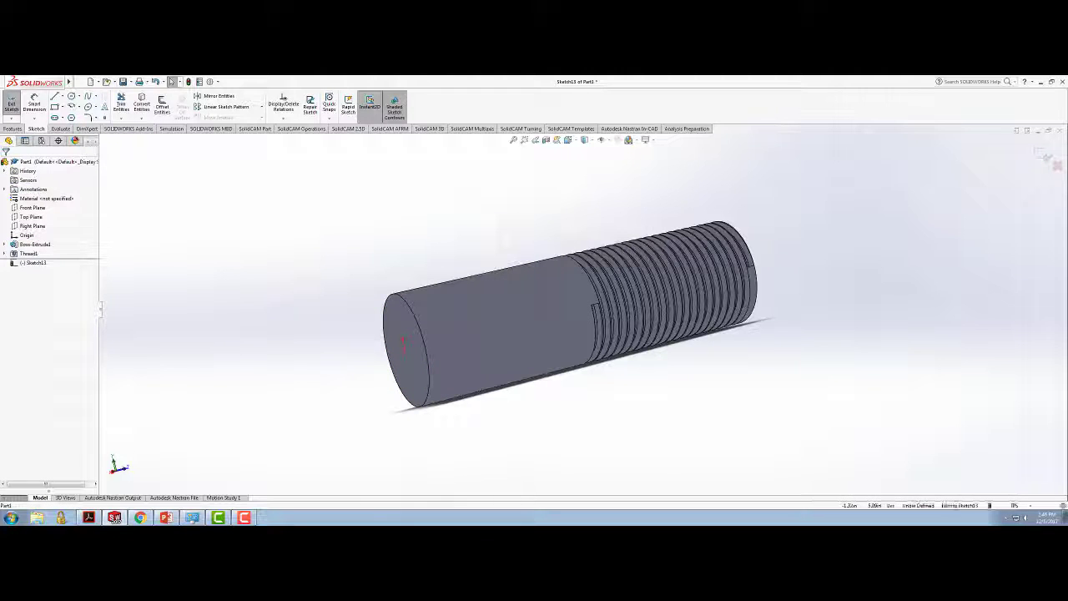
pyautogui.click(142, 104)
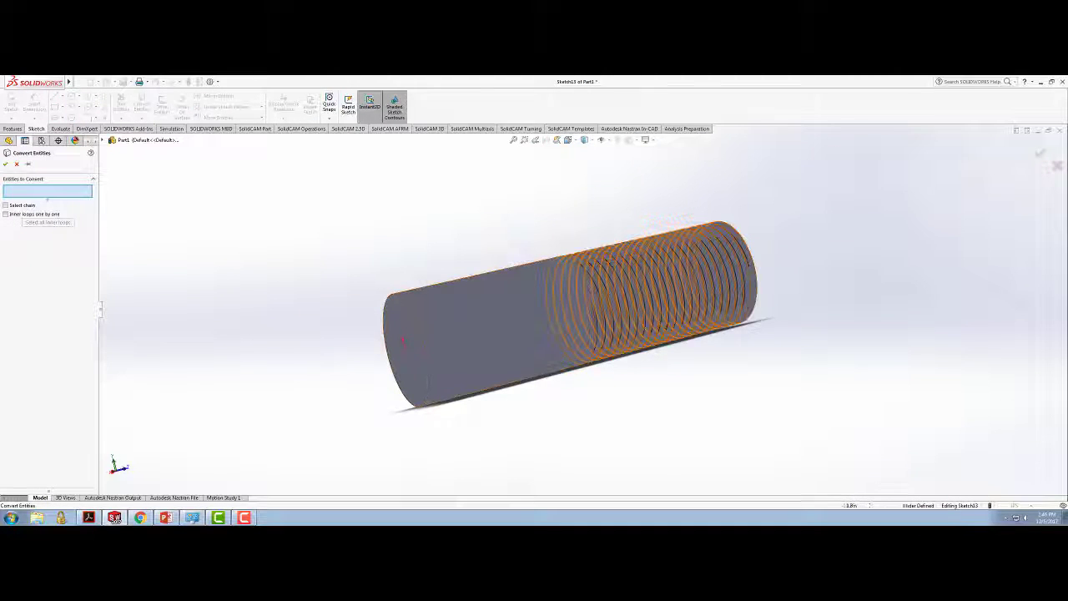
pyautogui.click(428, 338)
pyautogui.press('Return')
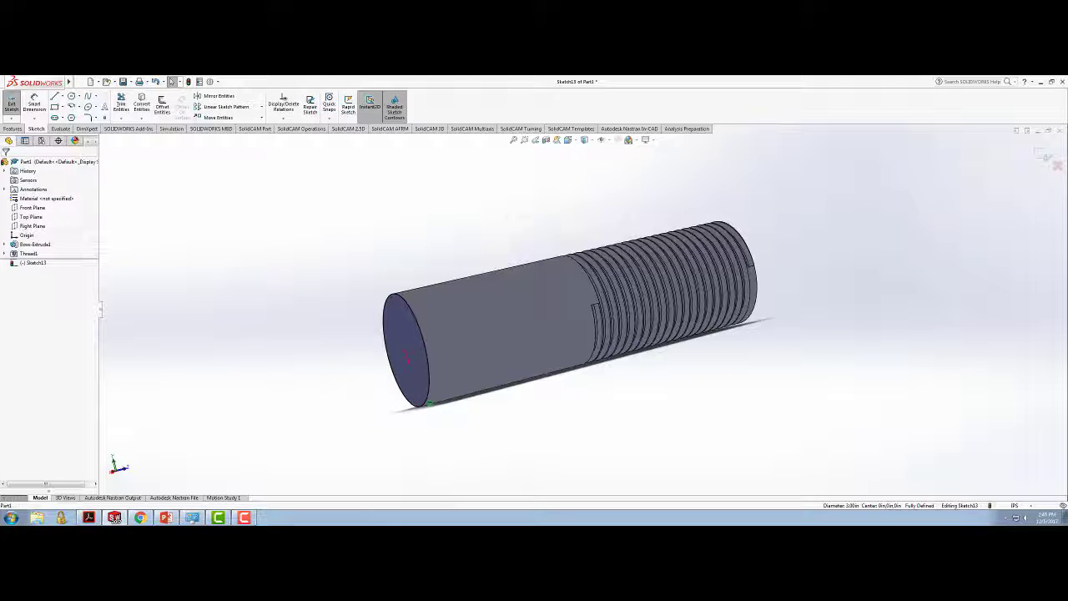
pyautogui.click(11, 102)
# - Create a constant-pitch helix from the end-face circle, 5 in high with 10 revolutions, reversed into the cylinder, clockwise from a 135° start angle
pyautogui.click(80, 81)
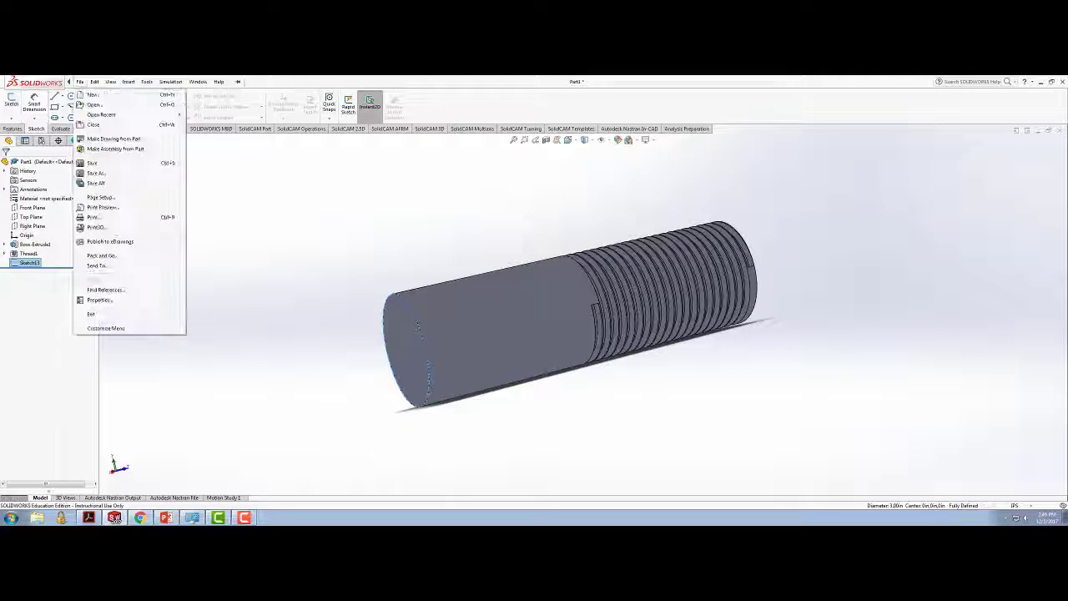
pyautogui.click(80, 82)
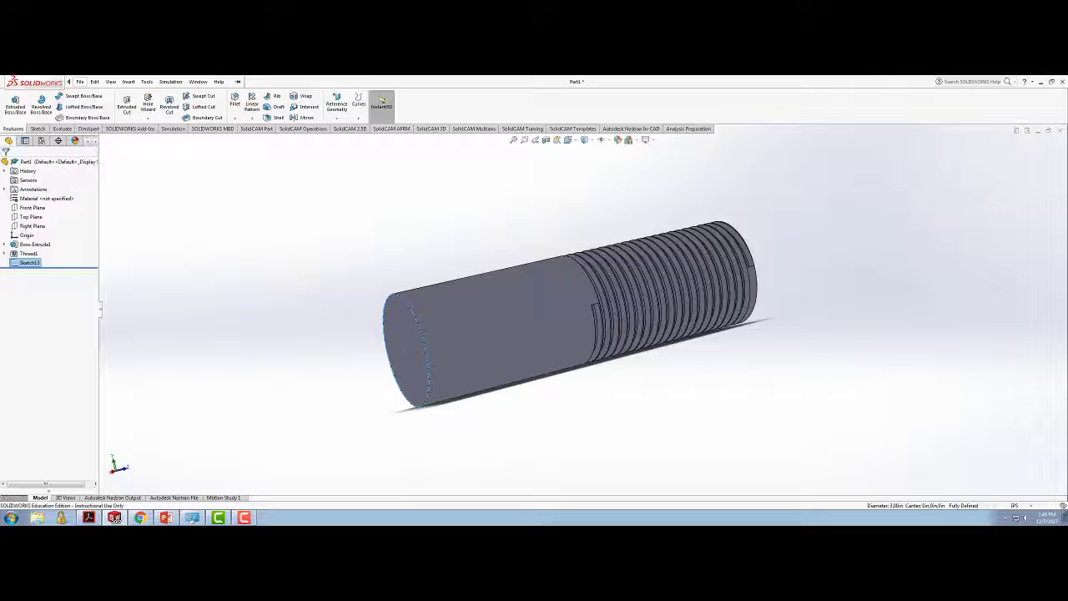
pyautogui.click(147, 82)
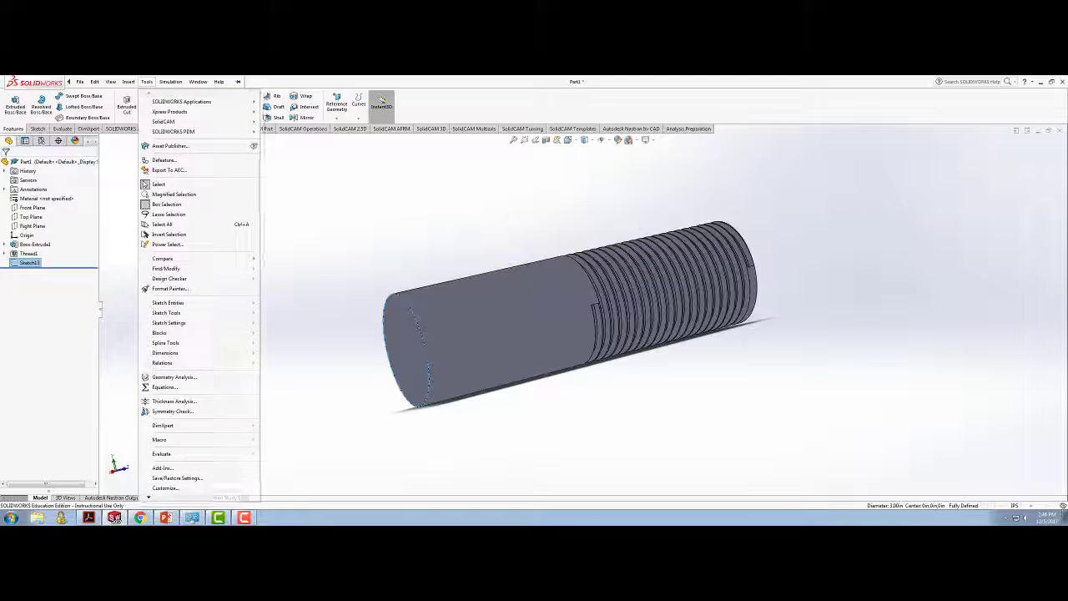
pyautogui.moveTo(129, 82)
pyautogui.moveTo(159, 179)
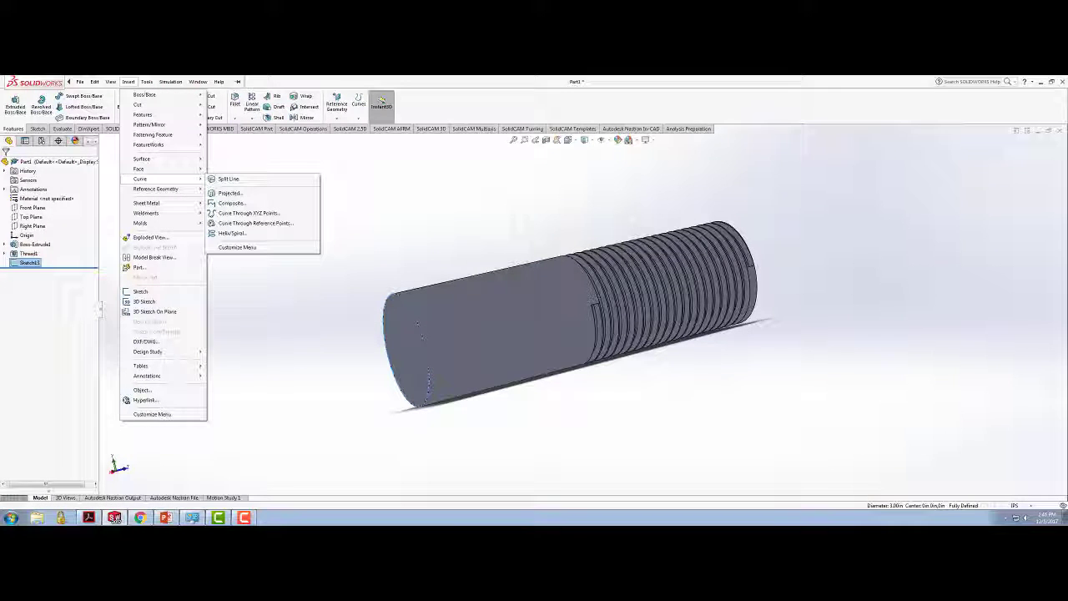
pyautogui.click(232, 233)
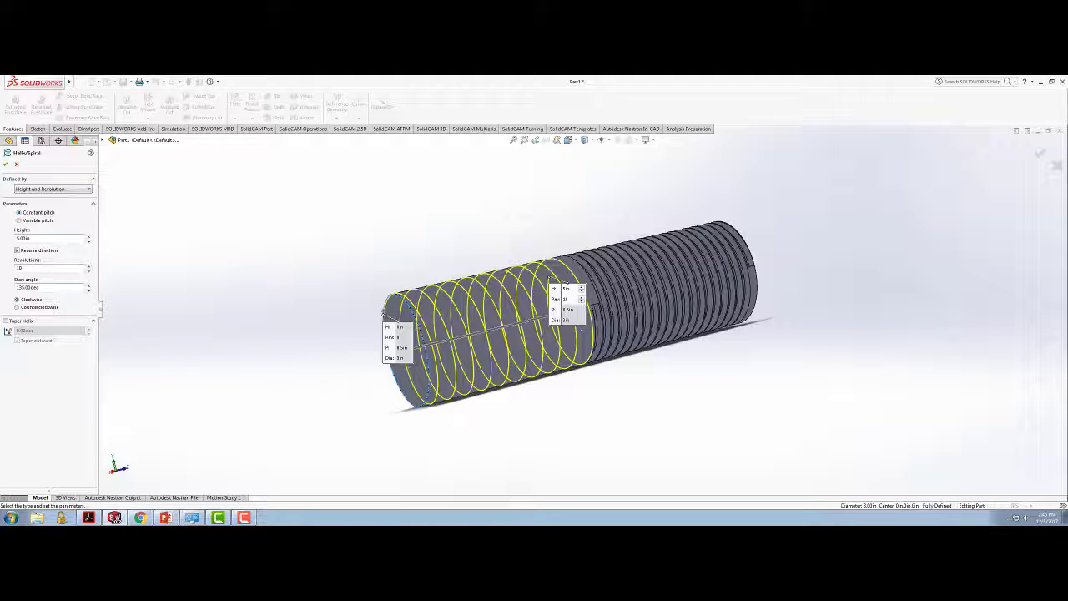
pyautogui.click(6, 164)
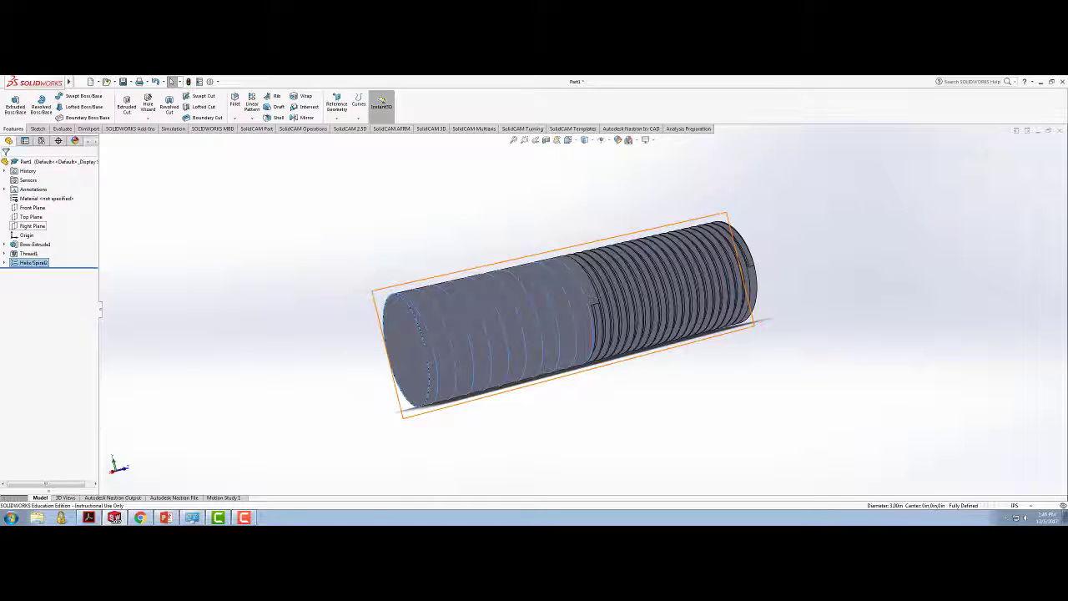
# - Sketch a closed triangle on the Right Plane at the unthreaded end's upper corner, its tip pointing into the cylinder
pyautogui.click(34, 226)
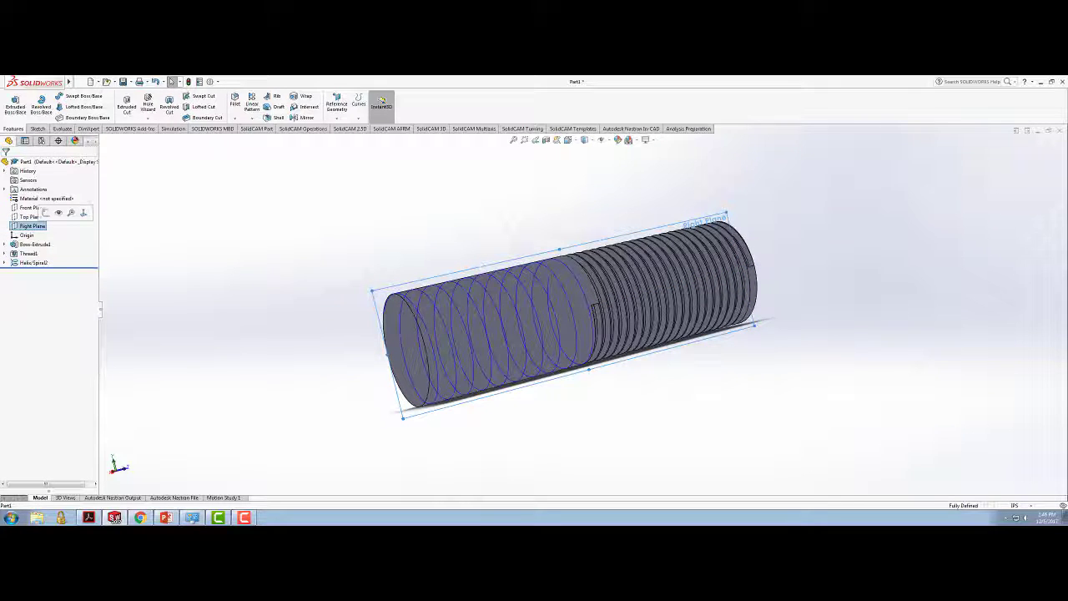
pyautogui.click(46, 212)
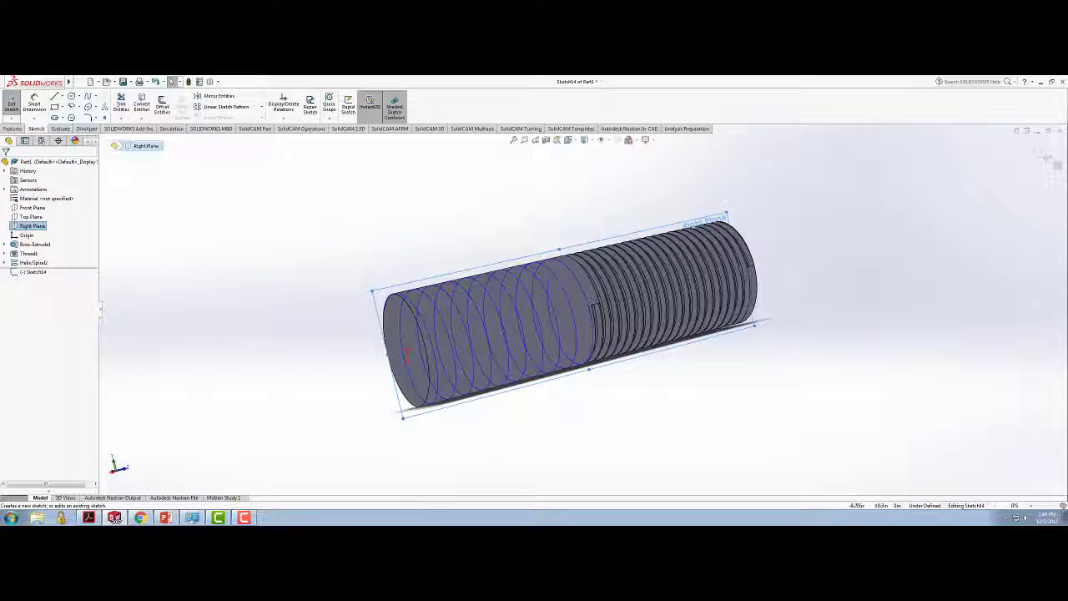
pyautogui.click(569, 140)
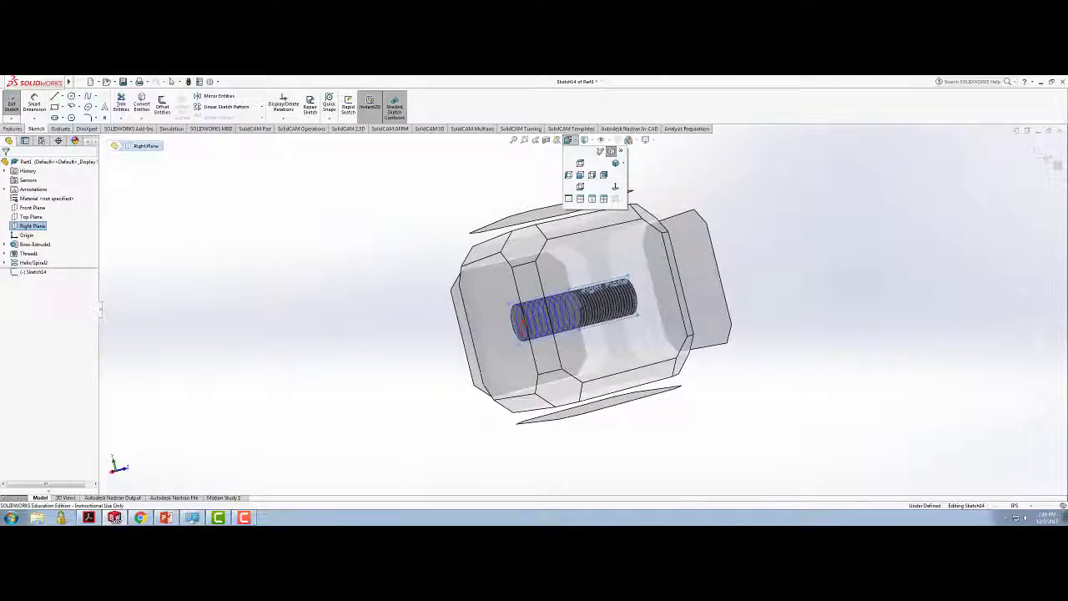
pyautogui.click(591, 175)
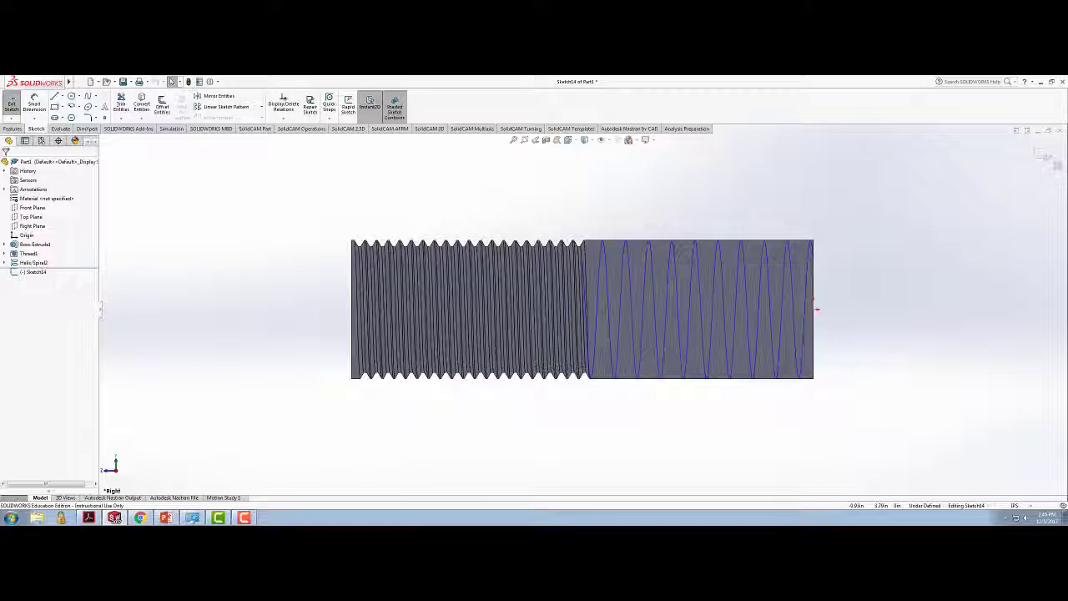
pyautogui.click(55, 97)
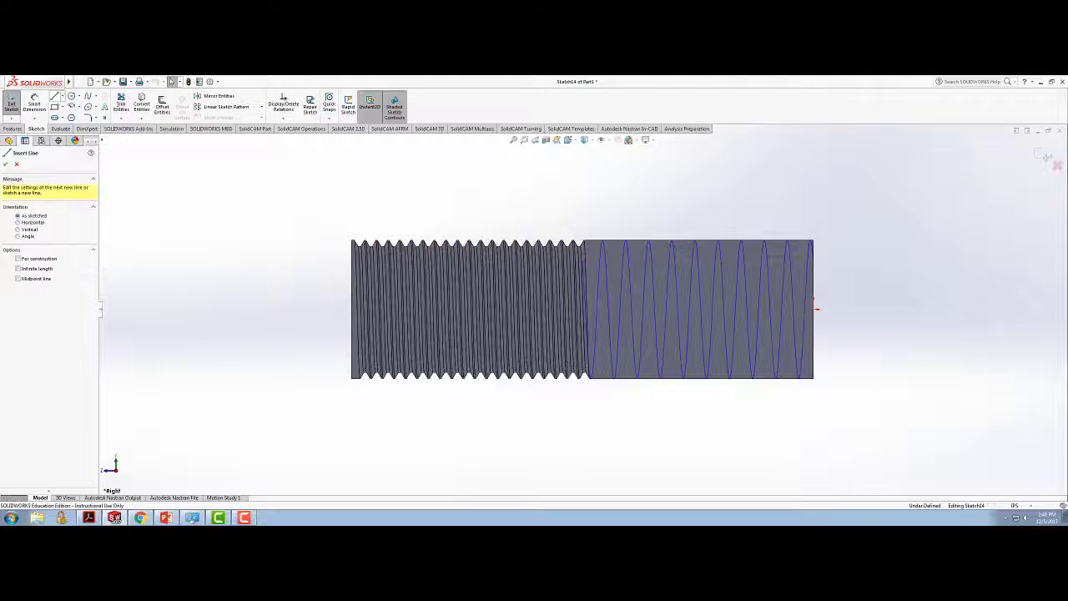
pyautogui.scroll(-5, 822, 258)
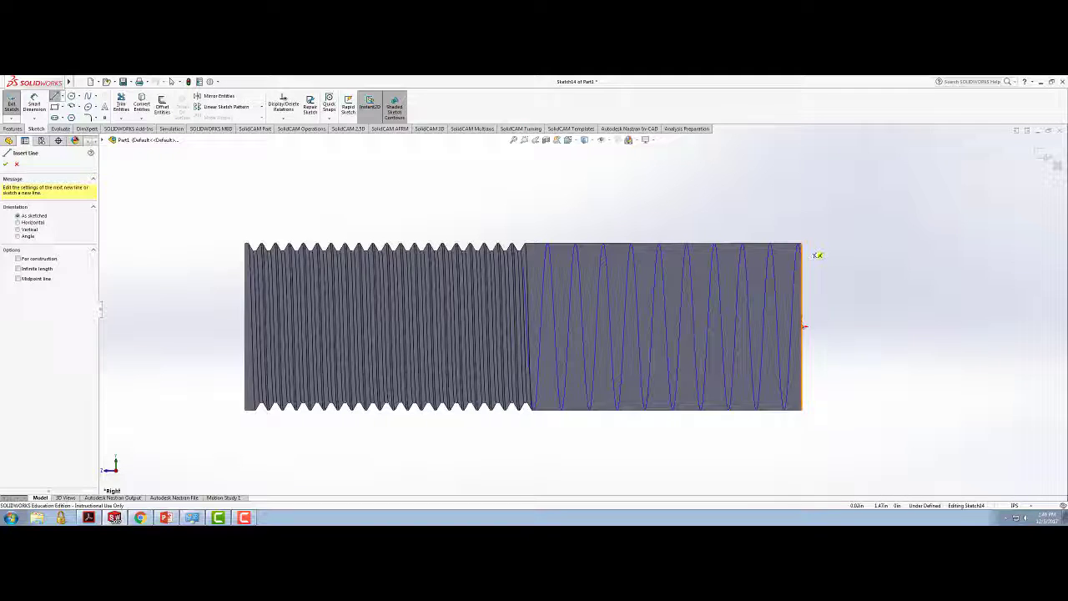
pyautogui.click(752, 259)
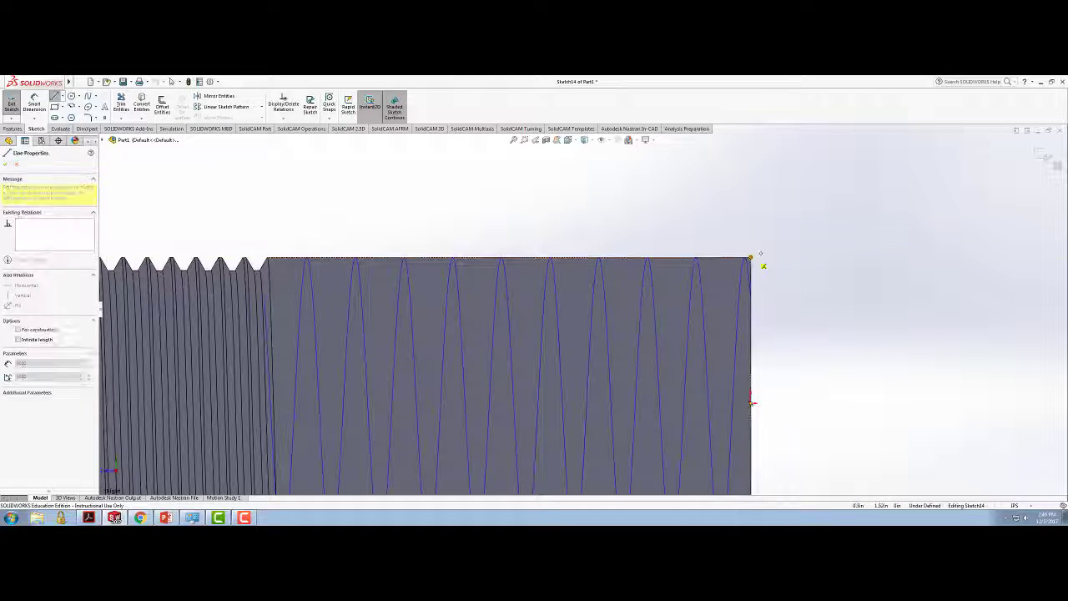
pyautogui.click(705, 252)
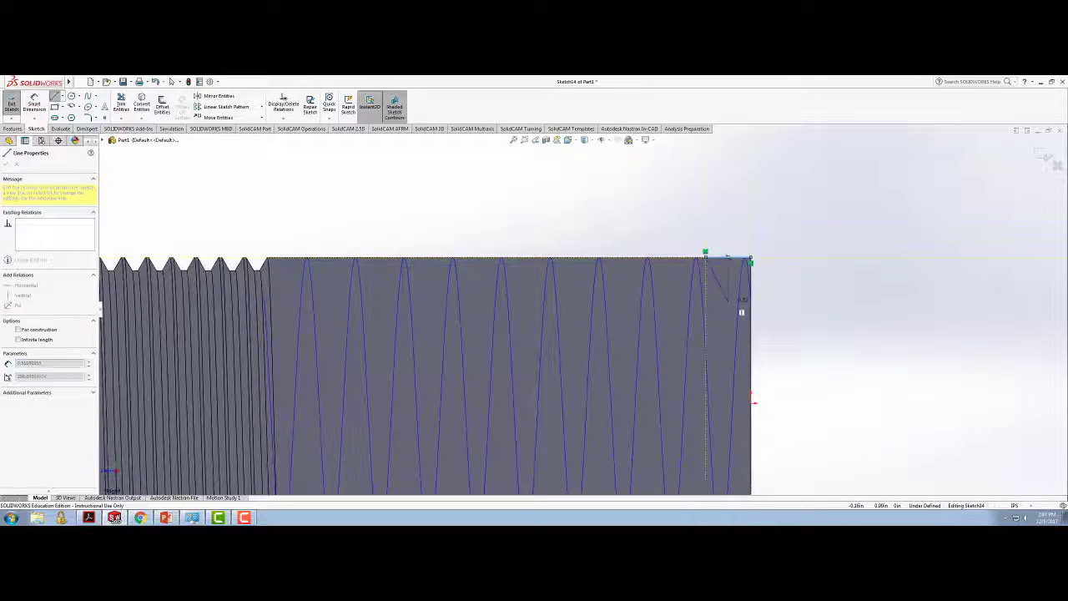
pyautogui.click(732, 314)
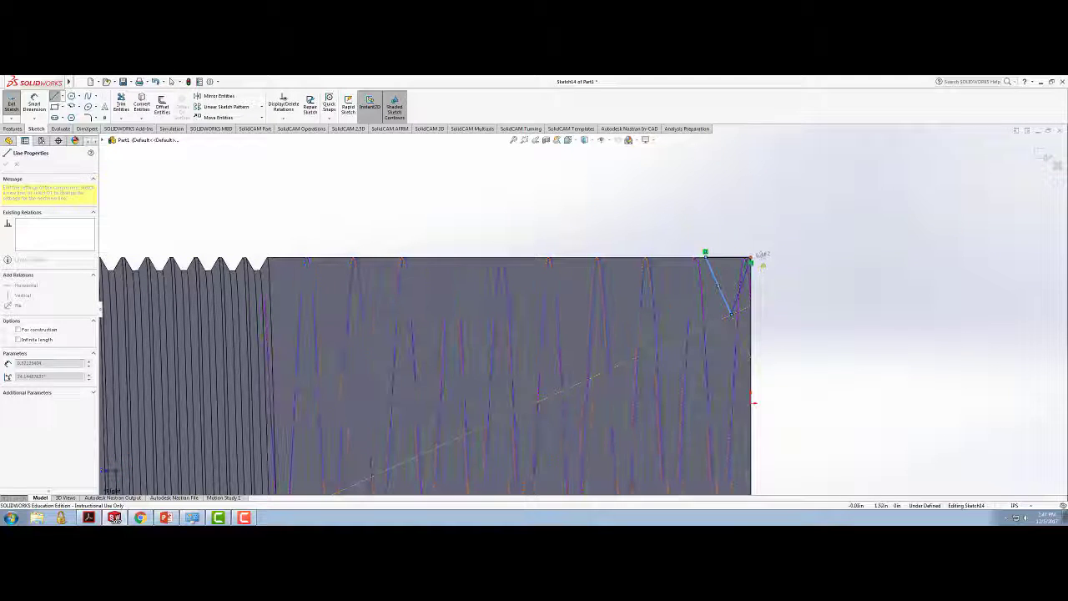
pyautogui.click(750, 261)
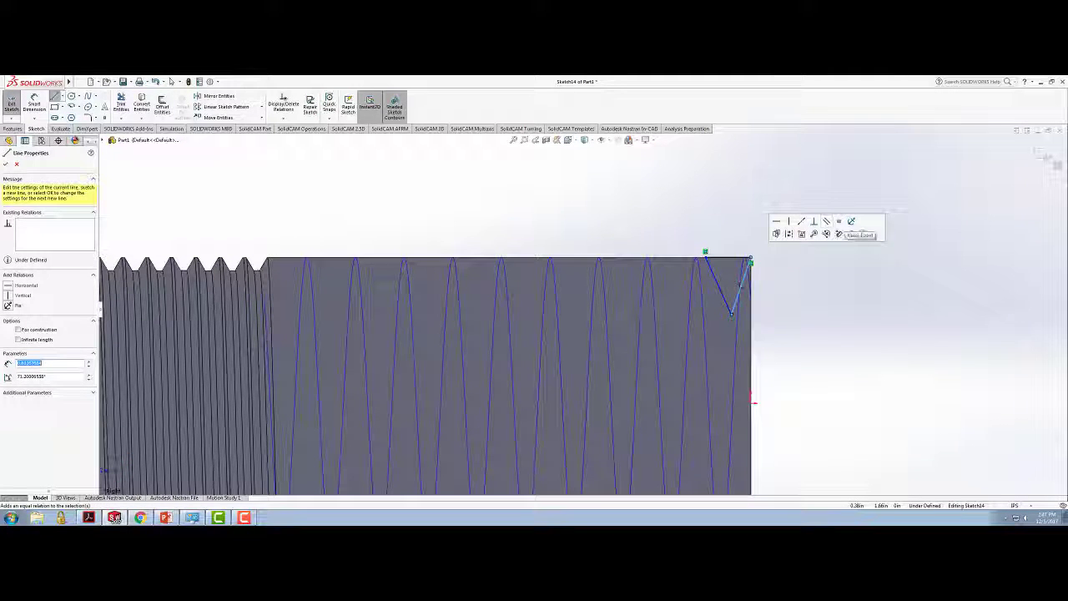
# - Make the triangle equilateral by adding equal-length relations between its top line and its two slanted sides
pyautogui.click(838, 222)
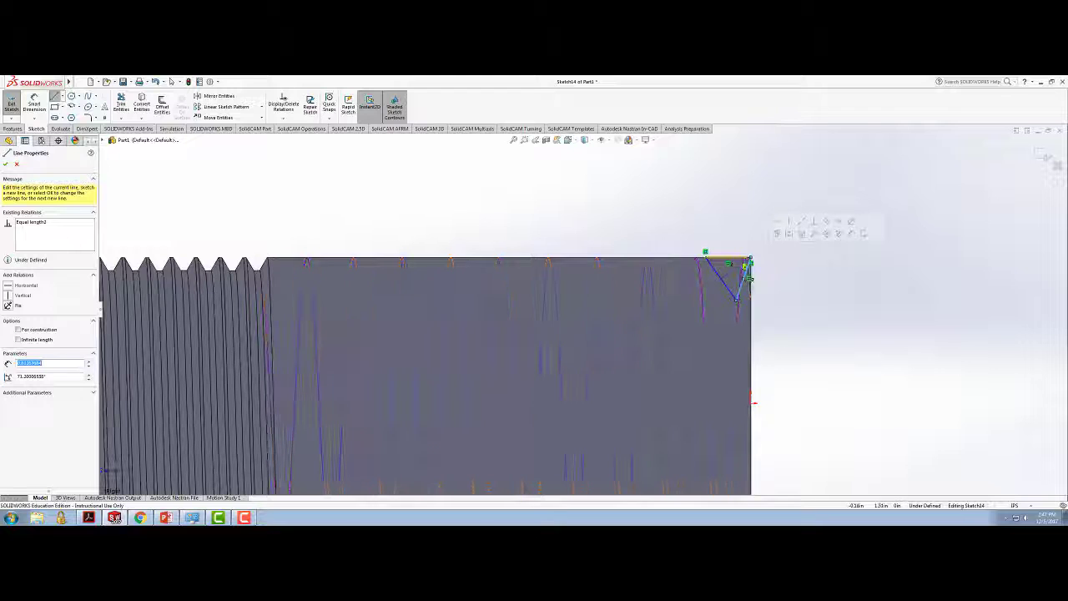
pyautogui.moveTo(726, 286); pyautogui.dragTo(719, 292)
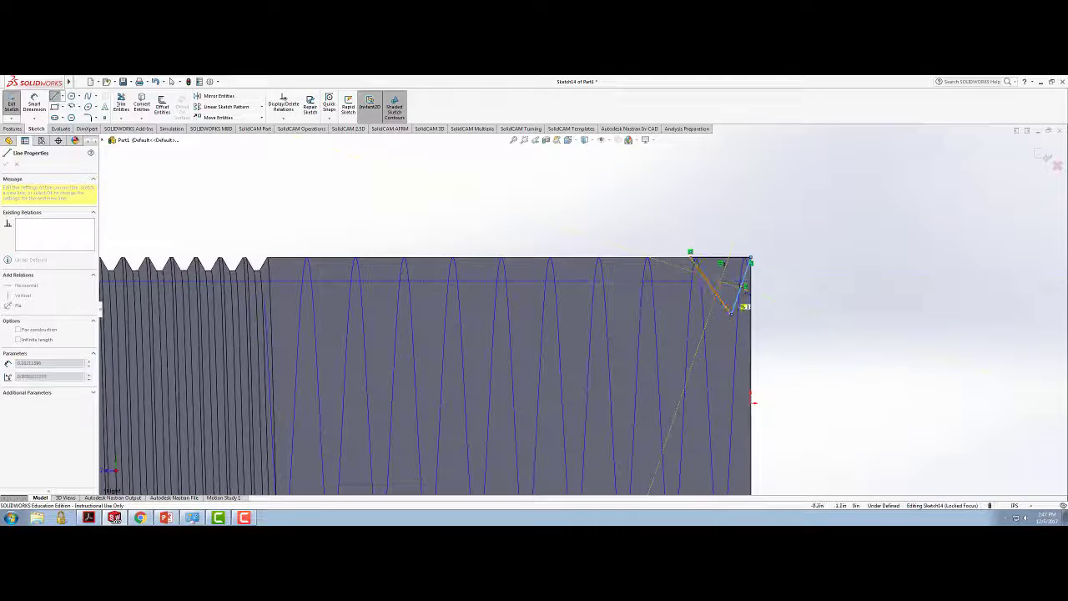
pyautogui.press('Escape')
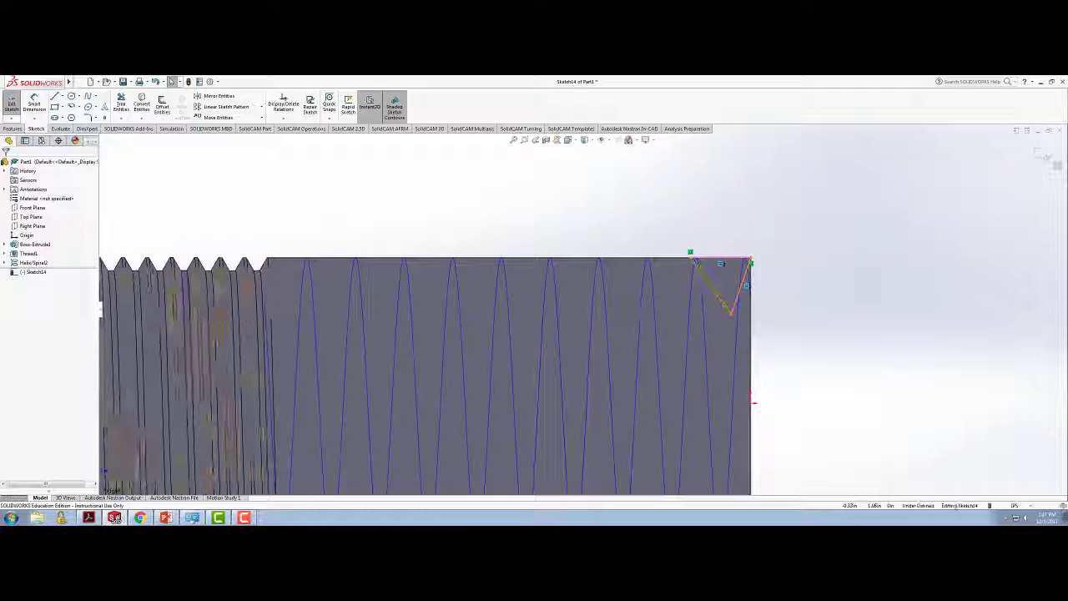
pyautogui.click(709, 283)
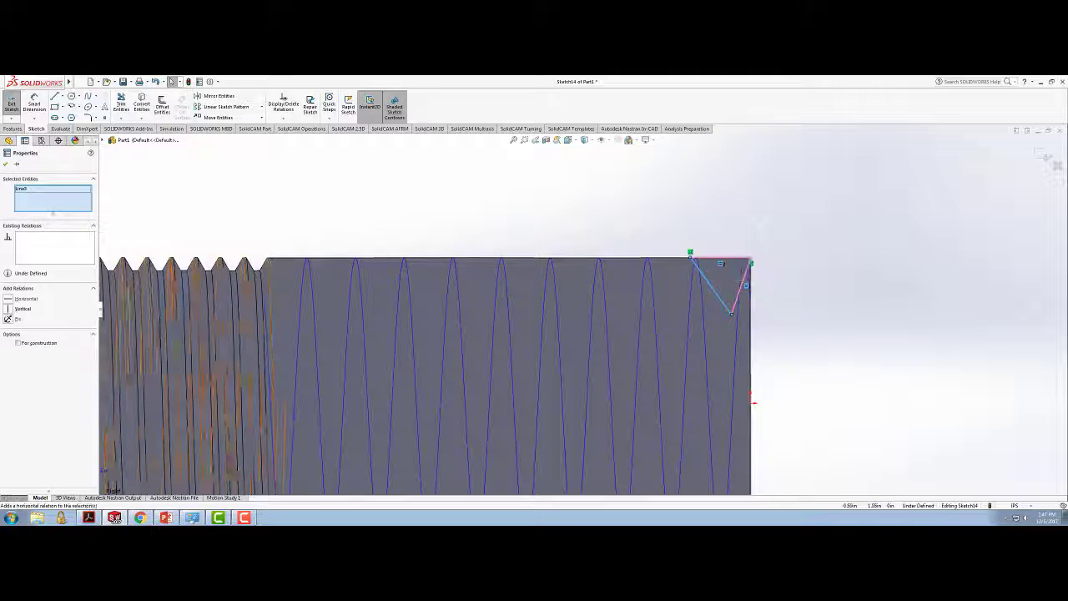
pyautogui.click(6, 164)
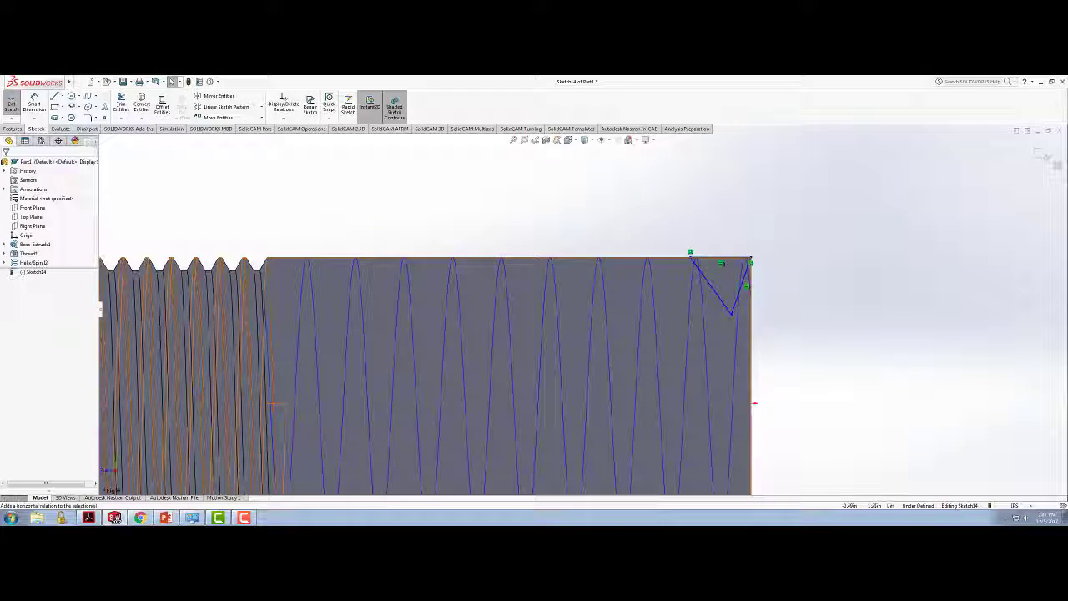
pyautogui.click(714, 290)
pyautogui.keyDown('ctrl'); pyautogui.click(740, 288); pyautogui.keyUp('ctrl')
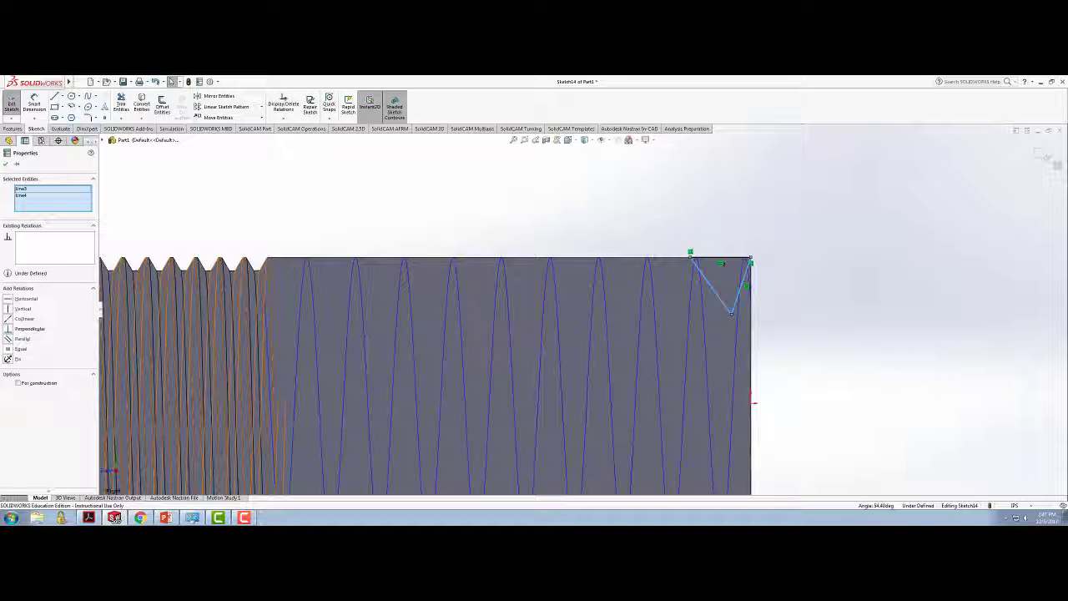
pyautogui.click(20, 348)
pyautogui.click(6, 165)
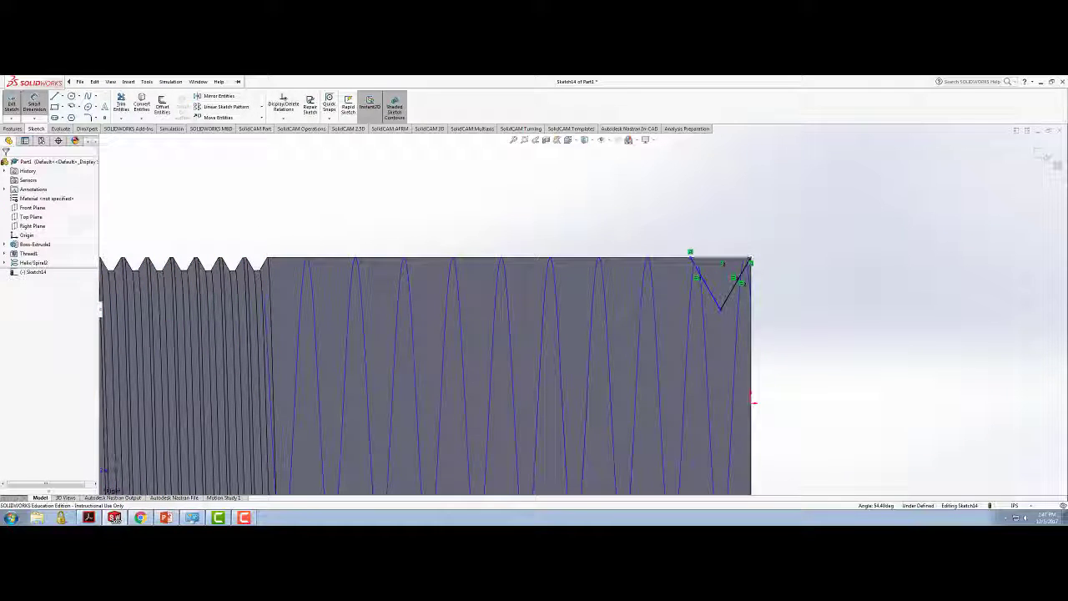
# - Dimension the triangle's top side to 0.25 in and finish the profile sketch
pyautogui.click(720, 258)
pyautogui.click(715, 224)
pyautogui.click(679, 220)
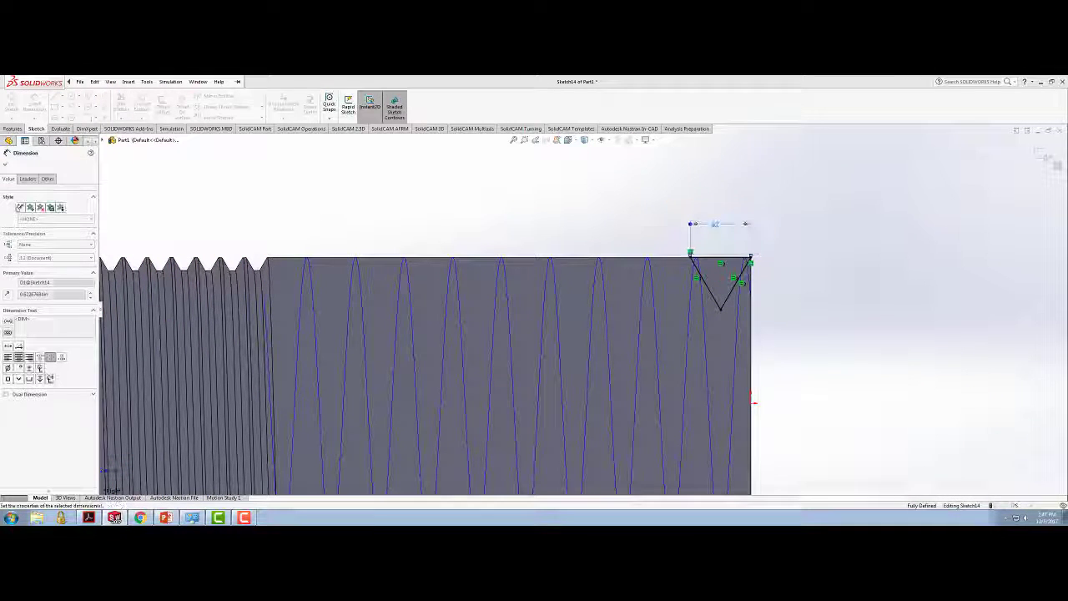
pyautogui.press('Escape')
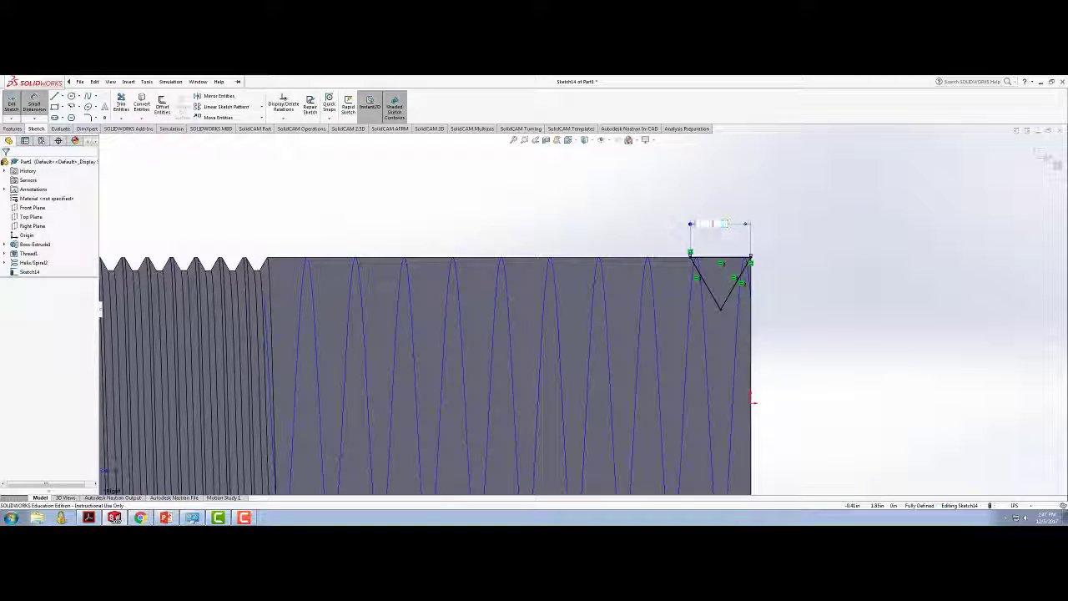
pyautogui.press('Return')
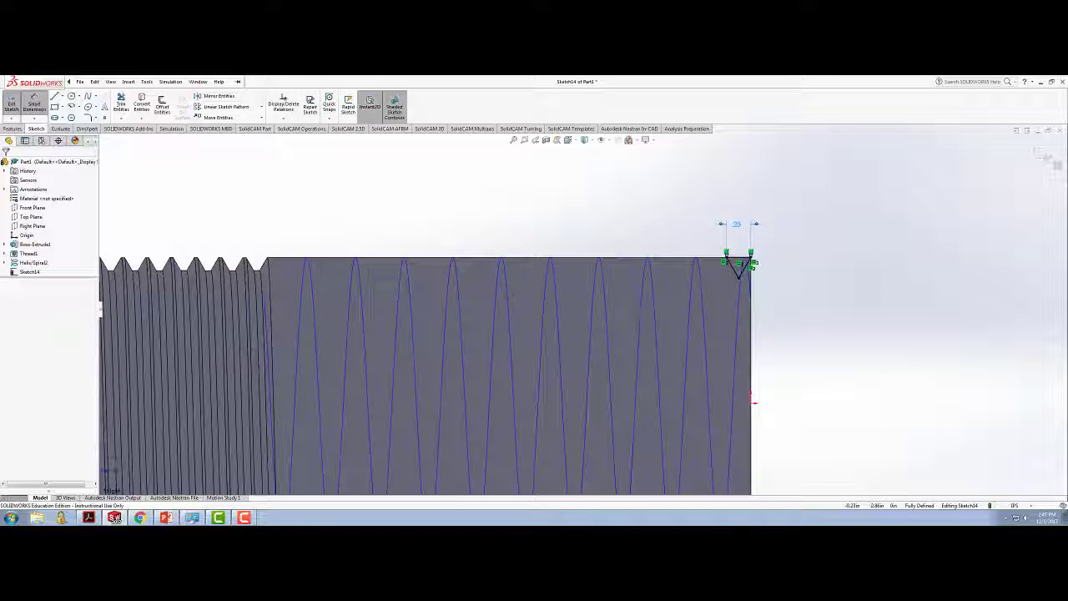
pyautogui.click(12, 104)
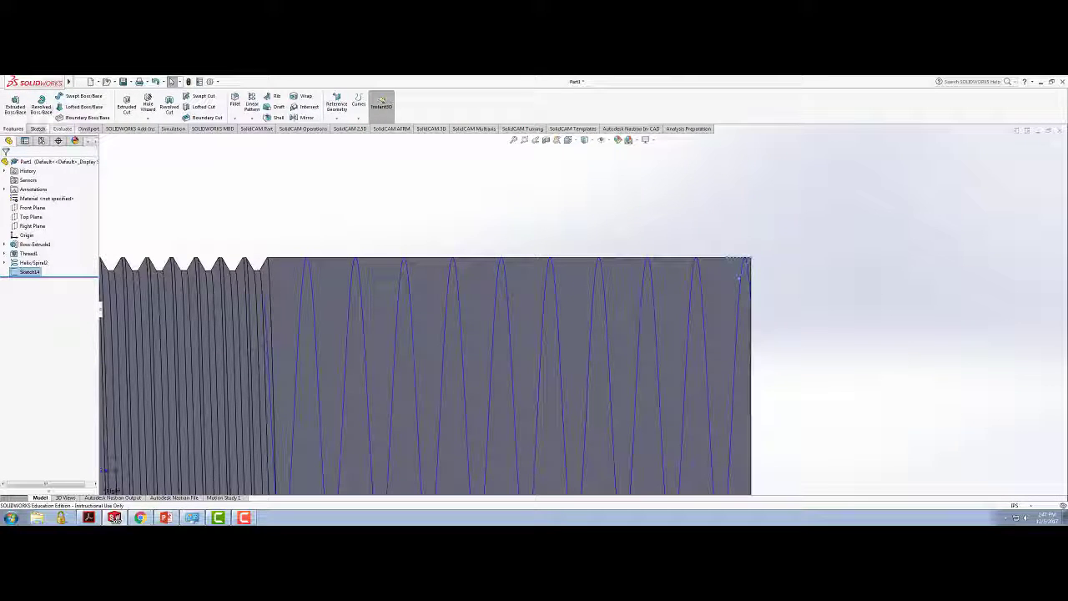
# - Try to sweep-cut the triangle profile along the helix
pyautogui.click(200, 96)
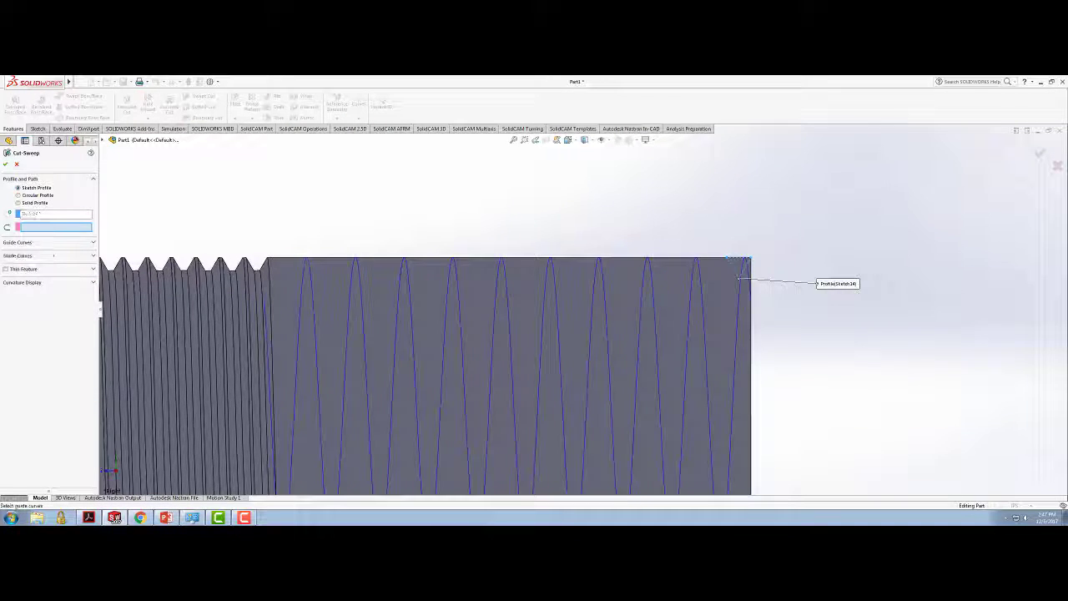
pyautogui.click(705, 350)
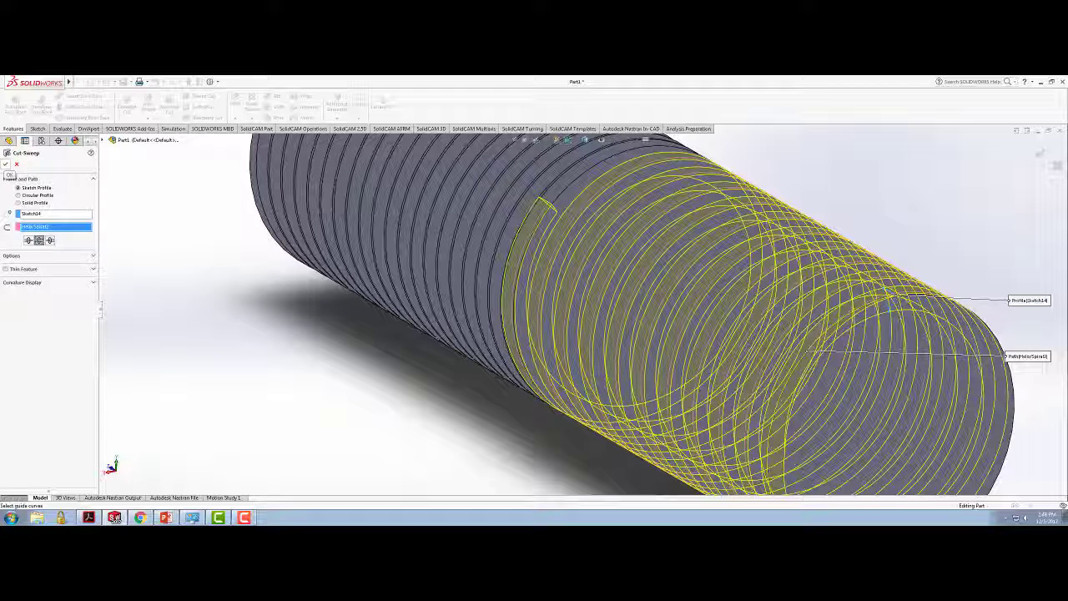
pyautogui.click(6, 163)
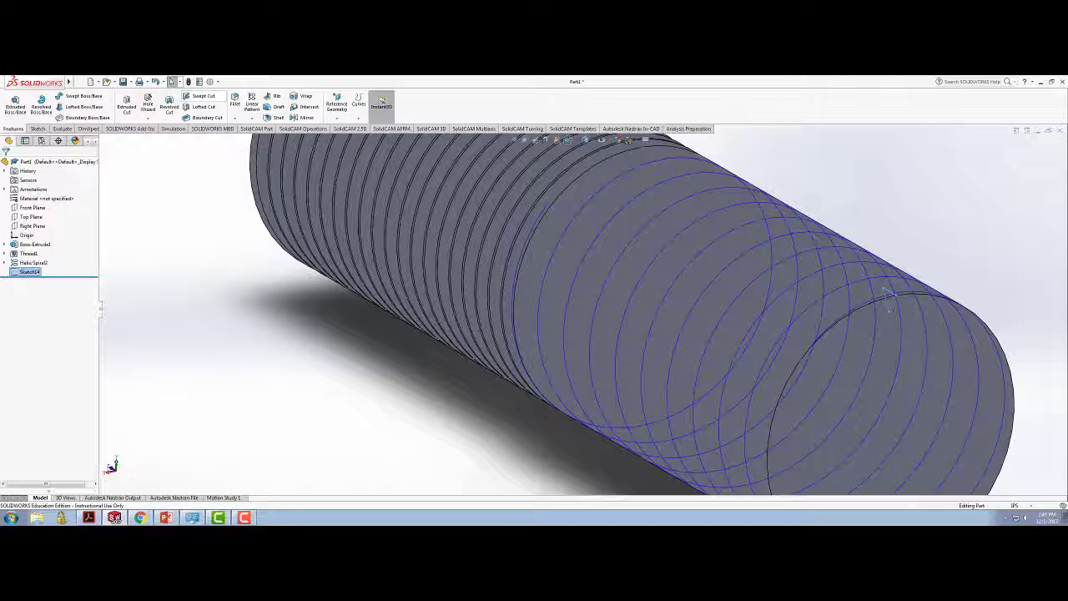
# - Create a swept cut using the triangle sketch as the profile and the helix as the path
pyautogui.click(200, 96)
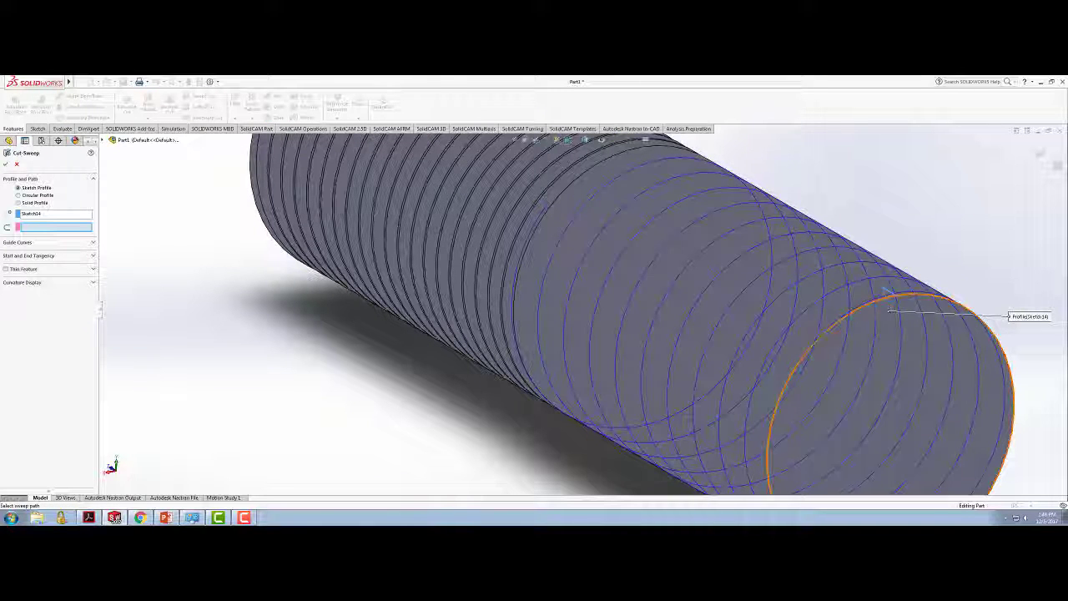
pyautogui.click(886, 292)
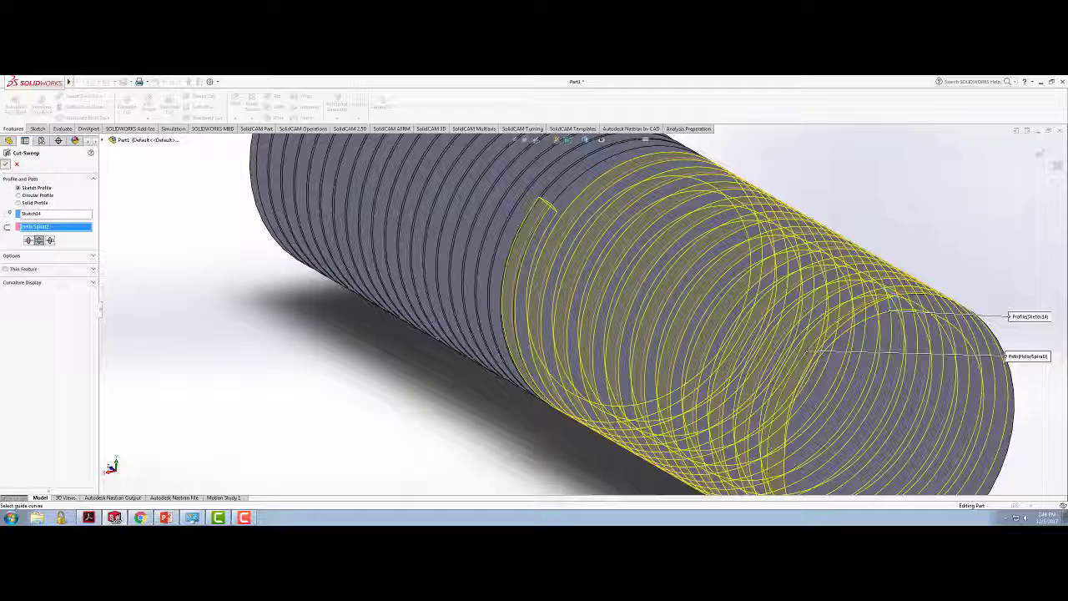
pyautogui.press('Return')
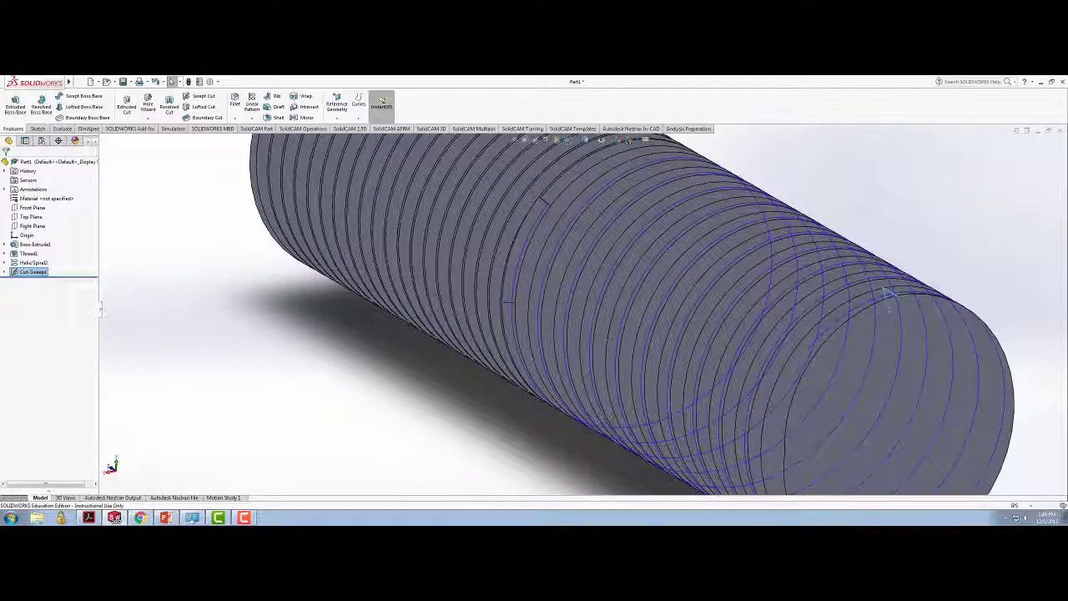
# - Hide the helix curve and show the whole threaded cylinder
pyautogui.moveTo(468, 284); pyautogui.dragTo(542, 279, button='middle')
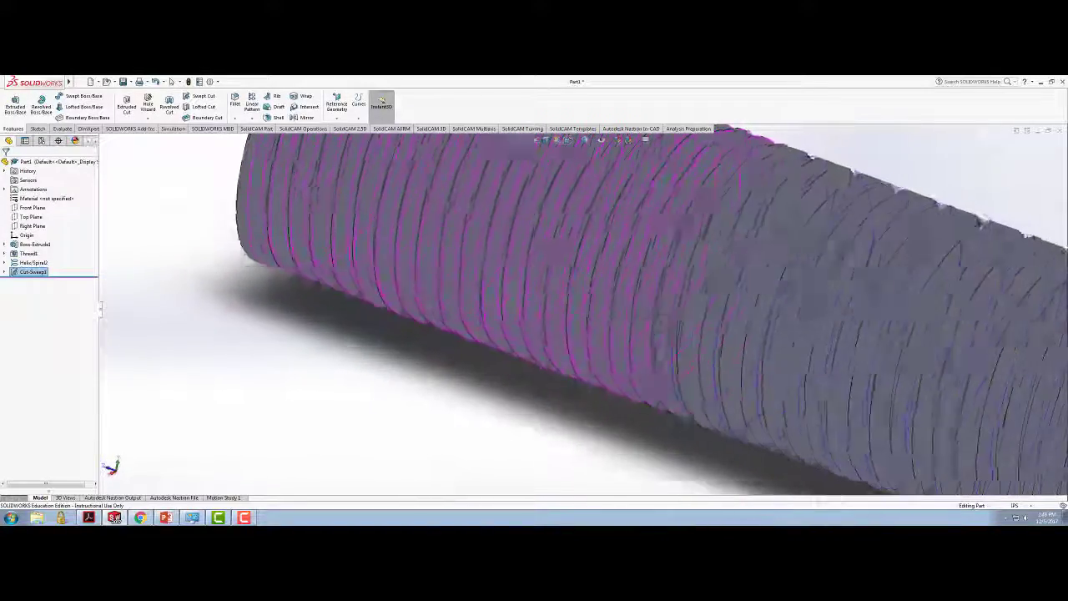
pyautogui.rightClick(33, 262)
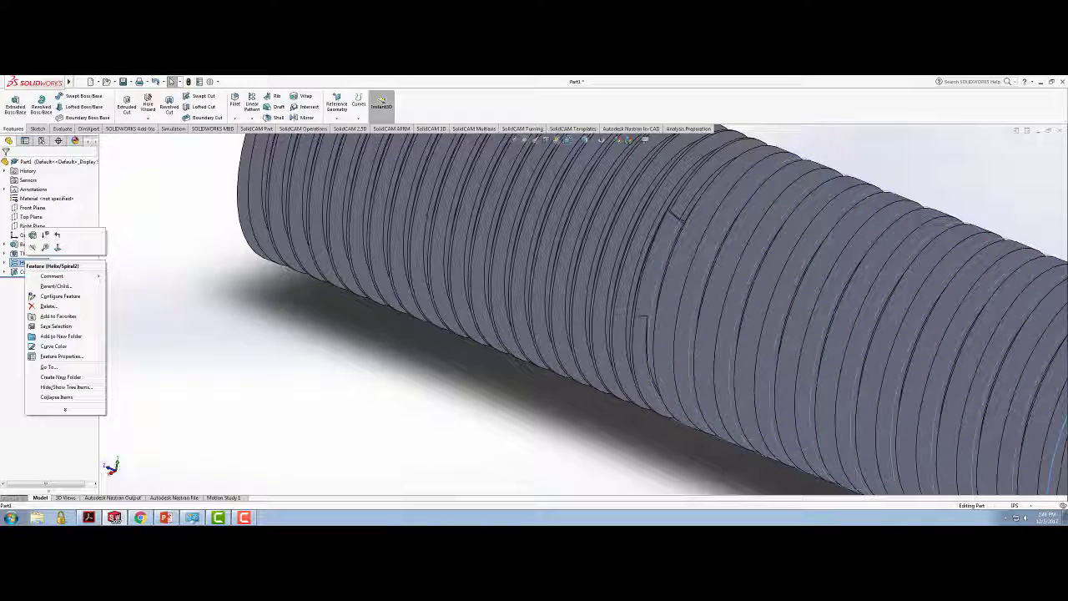
pyautogui.click(32, 248)
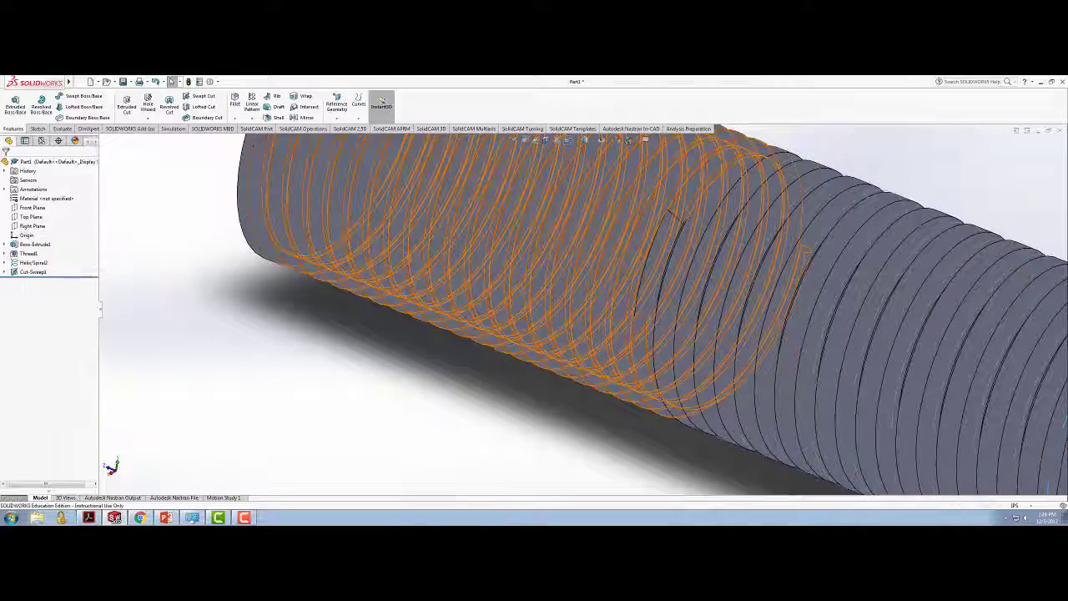
pyautogui.press('f')
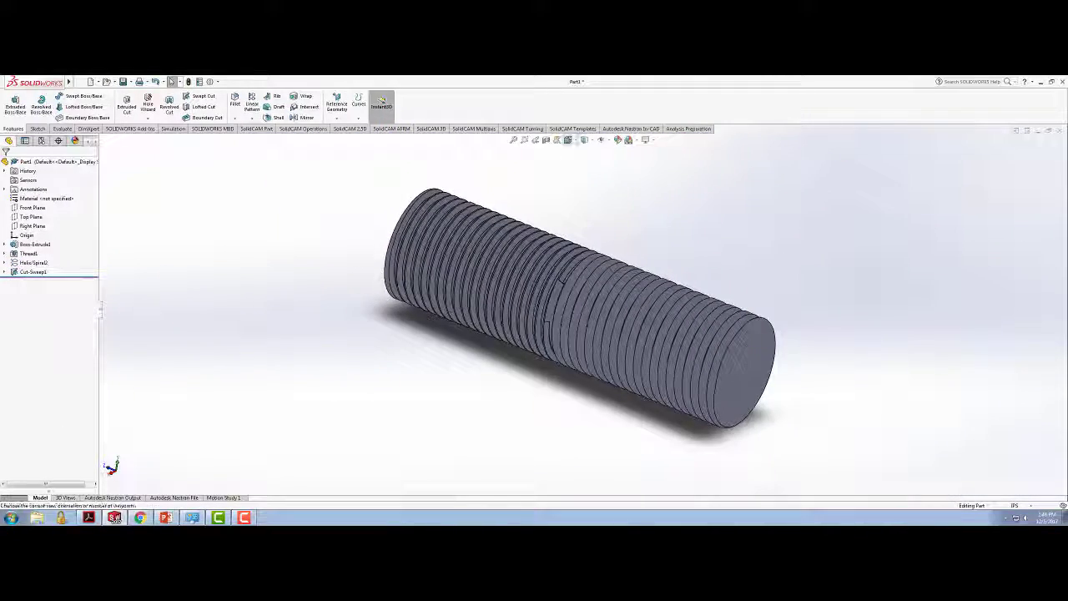
# - Section the cylinder along the Top Plane, examine both thread profiles, and turn the section view off
pyautogui.click(568, 139)
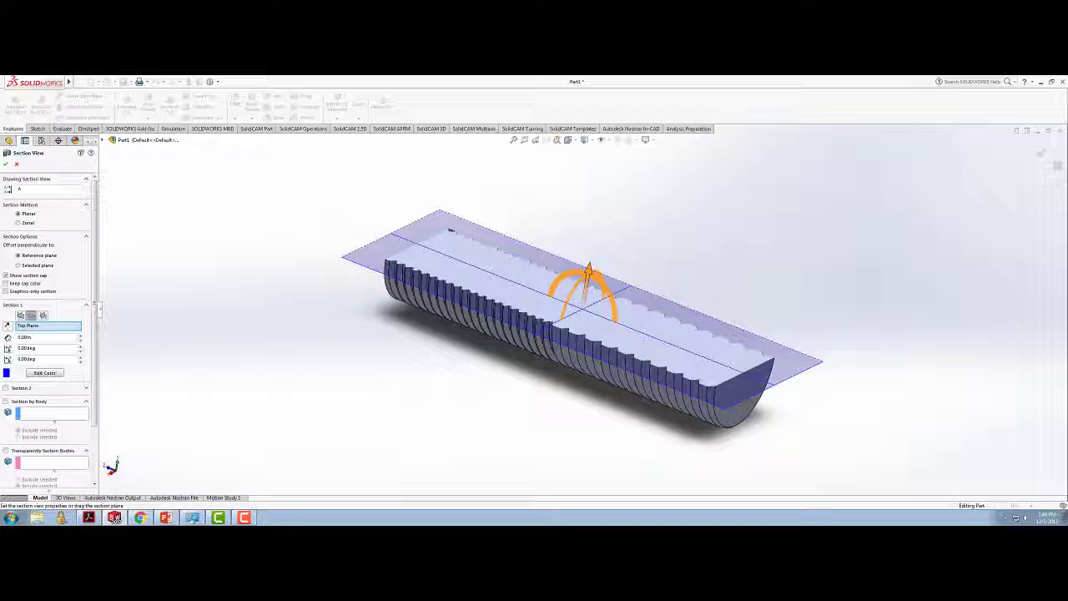
pyautogui.click(6, 164)
pyautogui.moveTo(668, 363); pyautogui.dragTo(542, 424, button='middle')
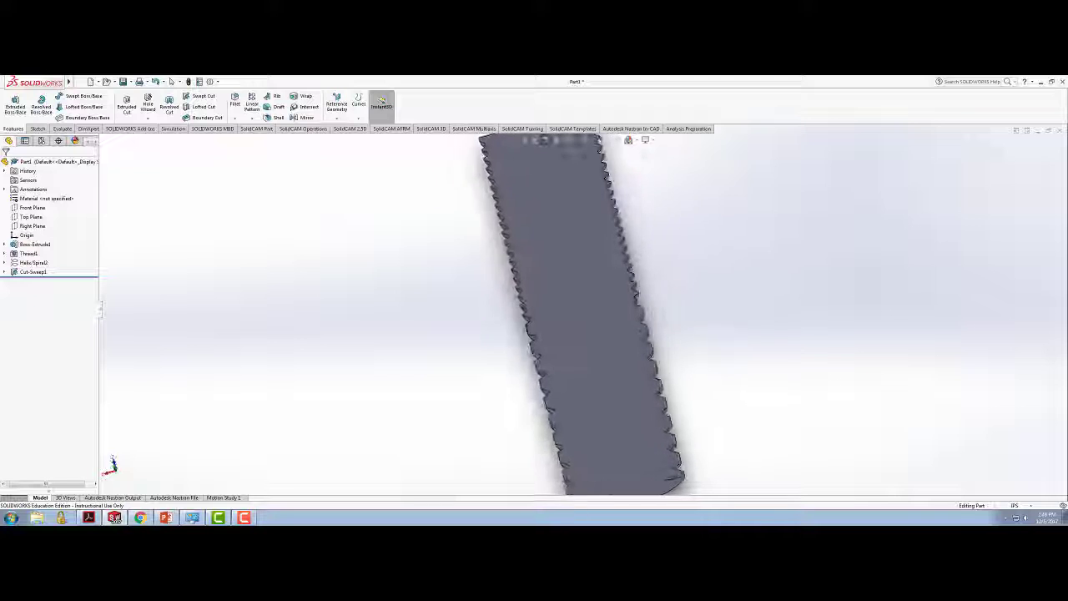
pyautogui.moveTo(459, 276); pyautogui.dragTo(539, 250, button='middle')
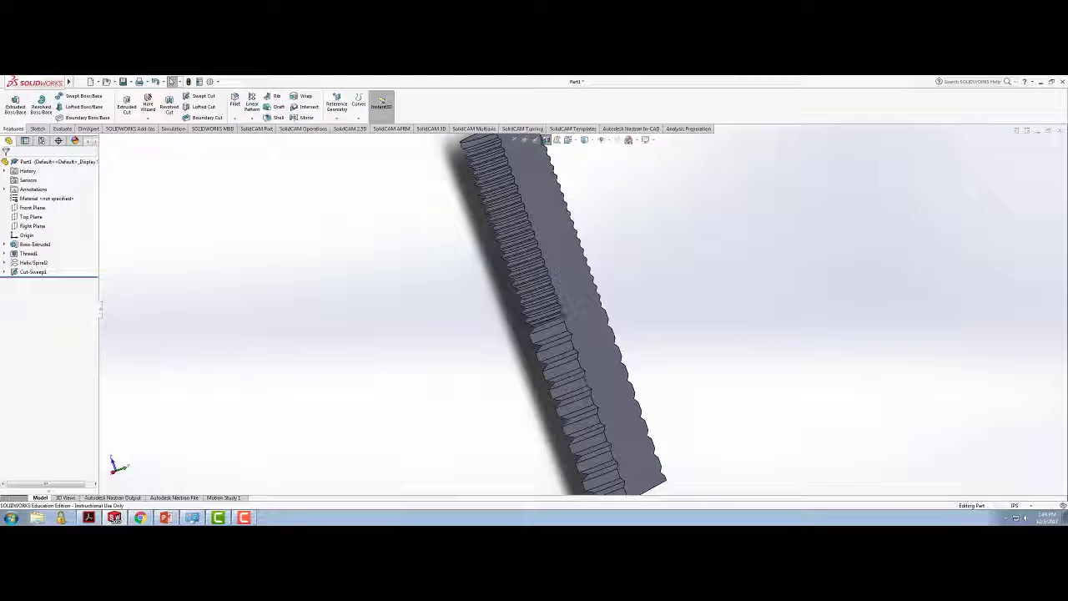
pyautogui.click(546, 140)
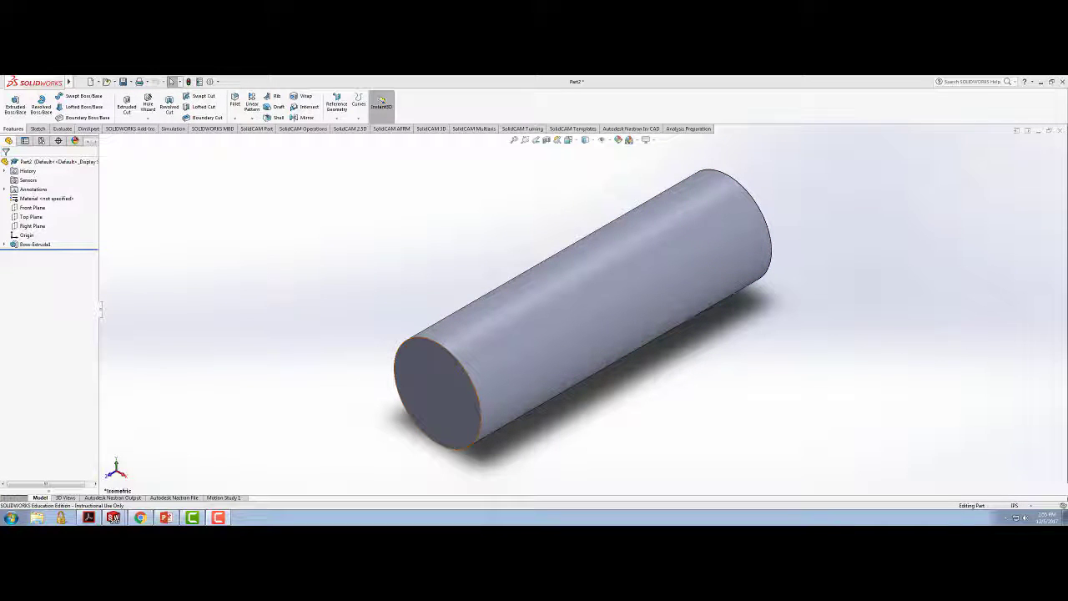
# - Add a cosmetic thread from the plain cylinder's front circular edge, with standard None and a blind depth of 5 in
pyautogui.click(410, 346)
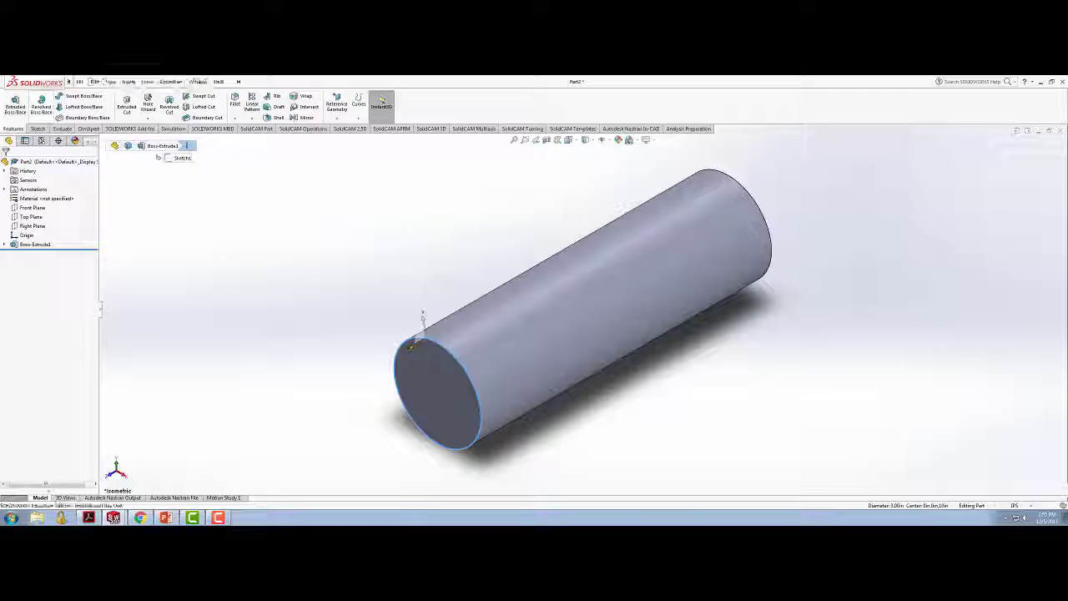
pyautogui.click(110, 81)
pyautogui.moveTo(128, 82)
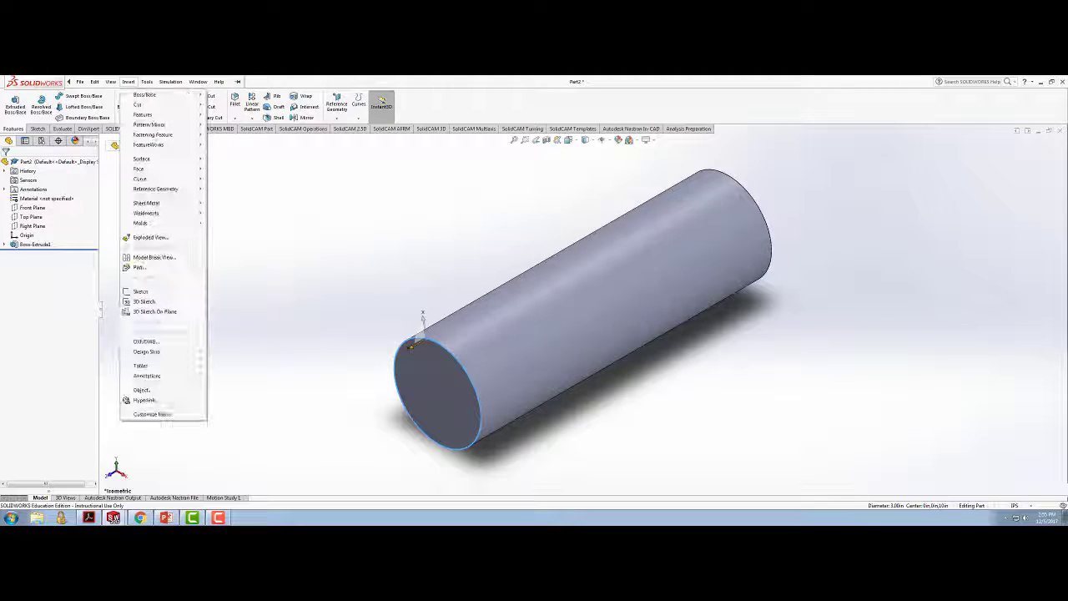
pyautogui.moveTo(154, 375)
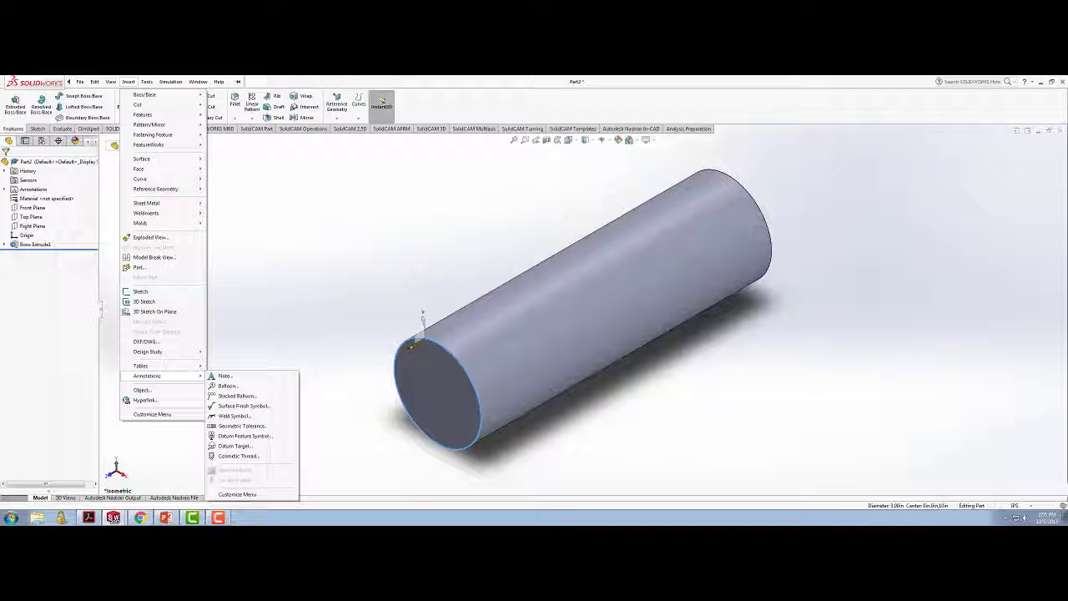
pyautogui.click(239, 455)
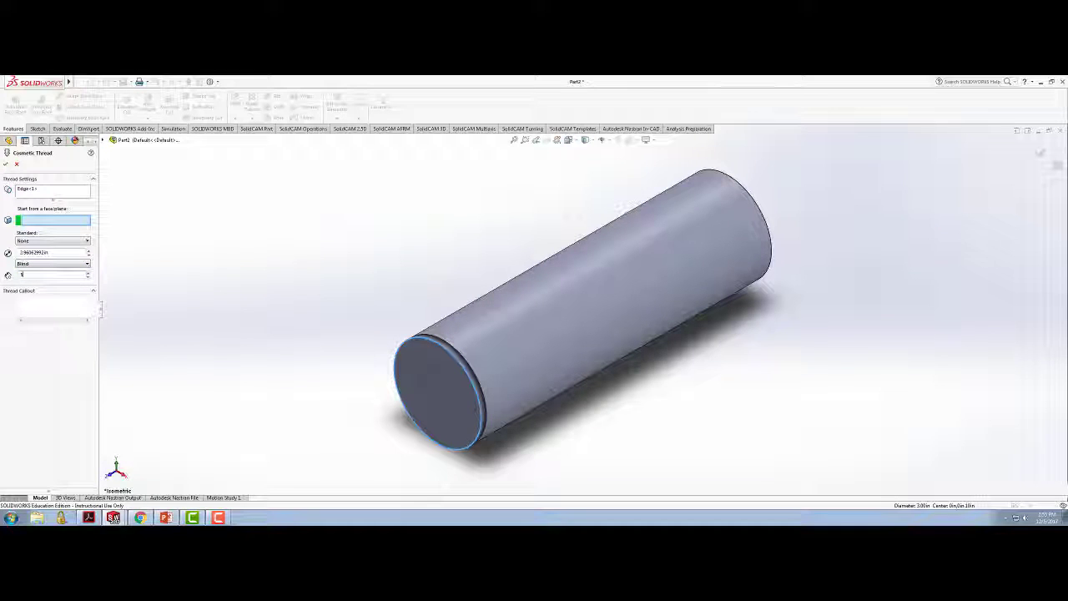
pyautogui.press('Return')
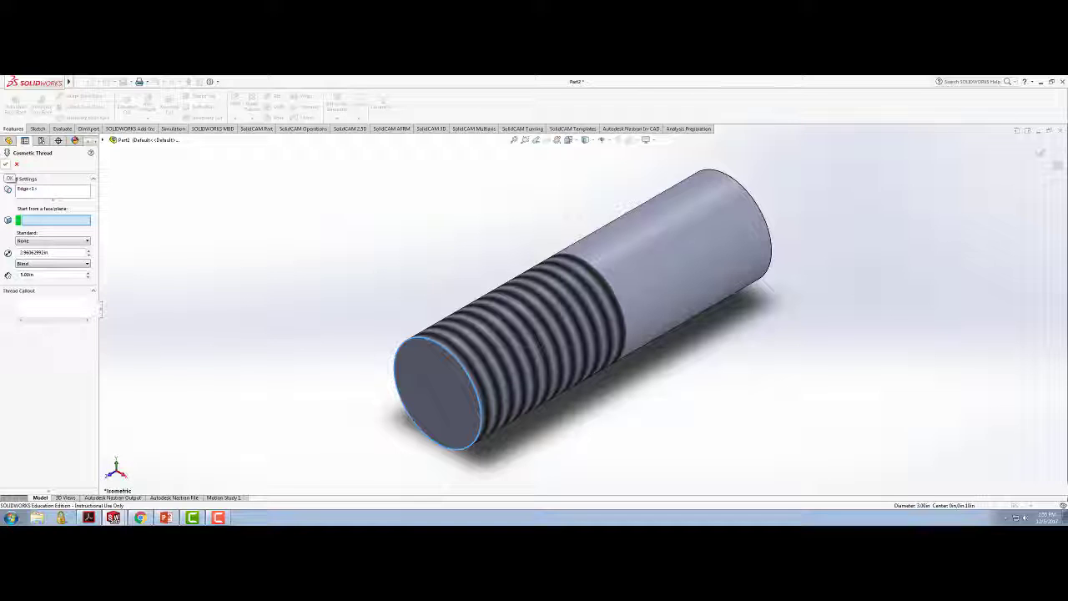
pyautogui.click(6, 164)
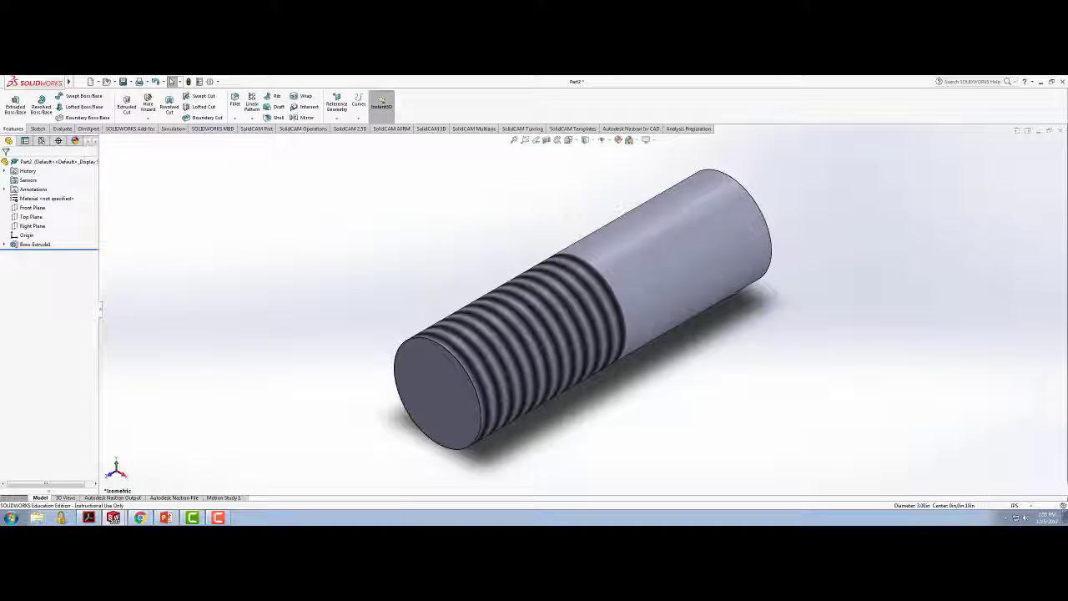
# - Section the cosmetic-threaded cylinder along the Top Plane to examine its thread profile
pyautogui.click(547, 139)
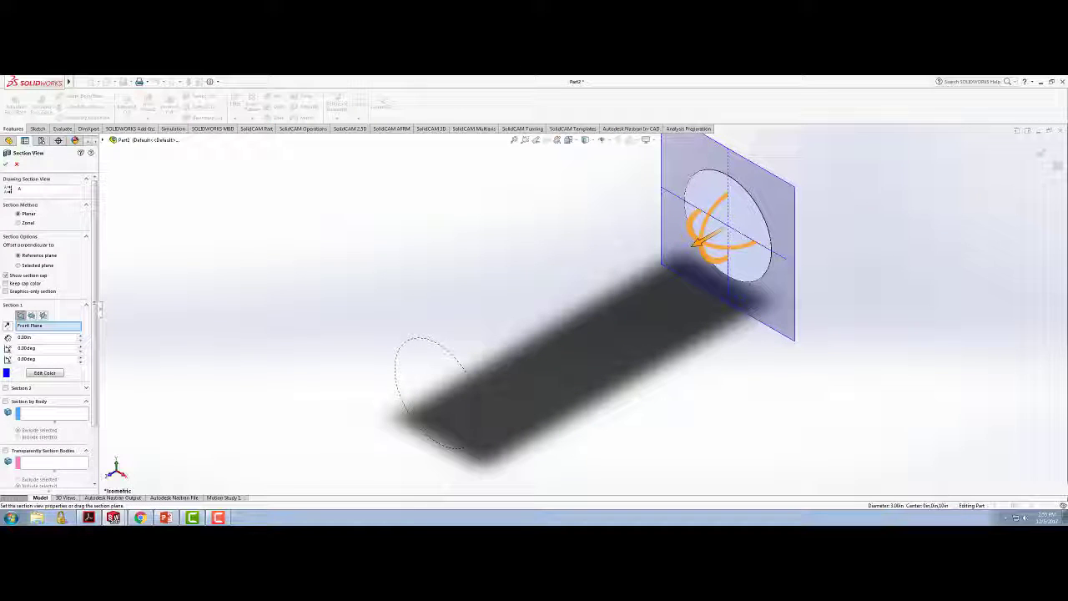
pyautogui.click(32, 316)
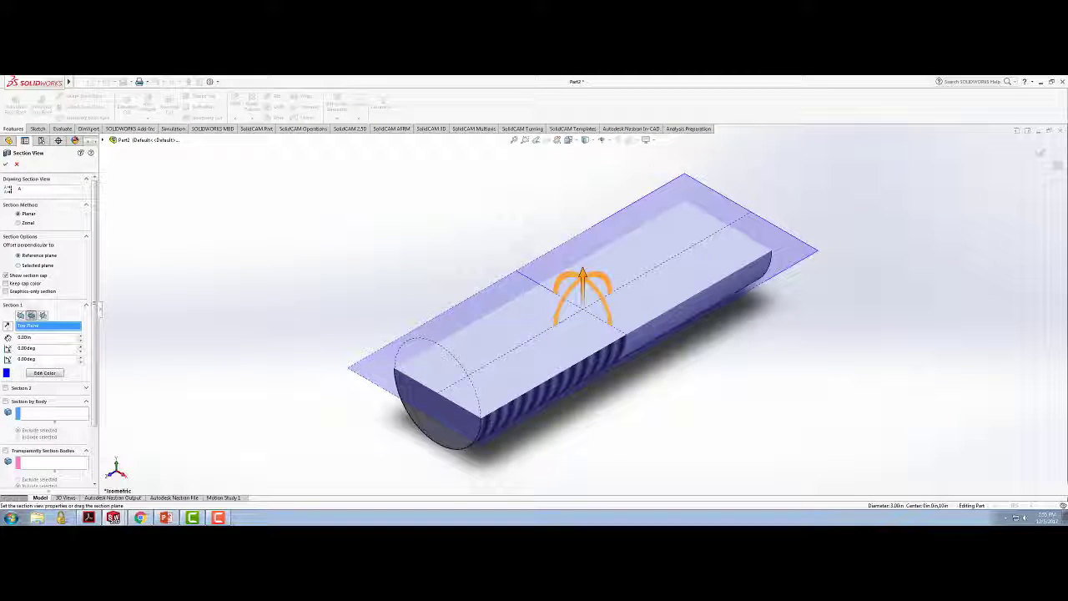
pyautogui.click(6, 163)
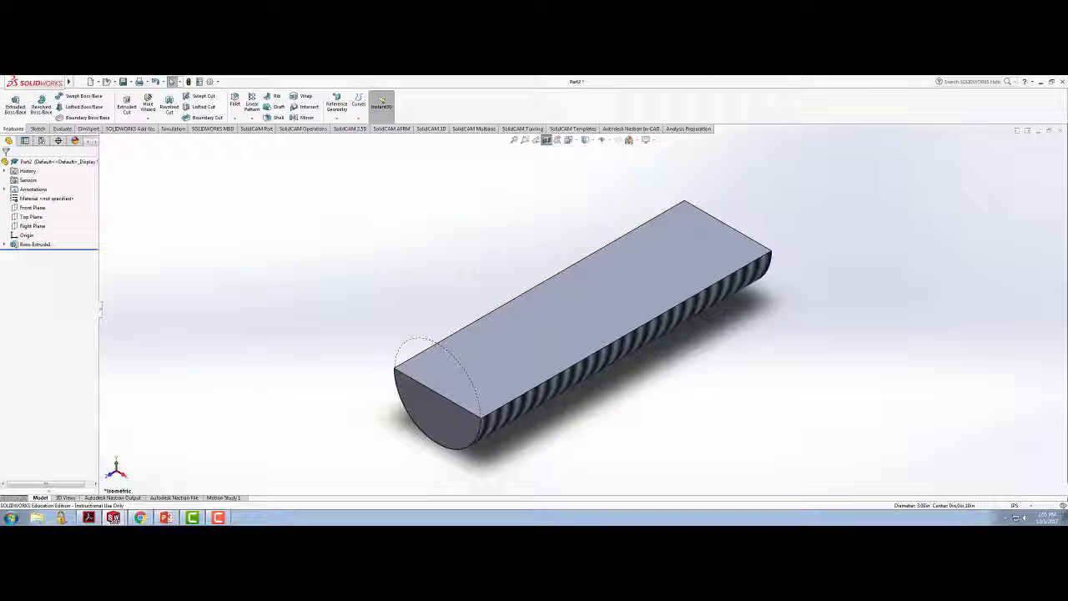